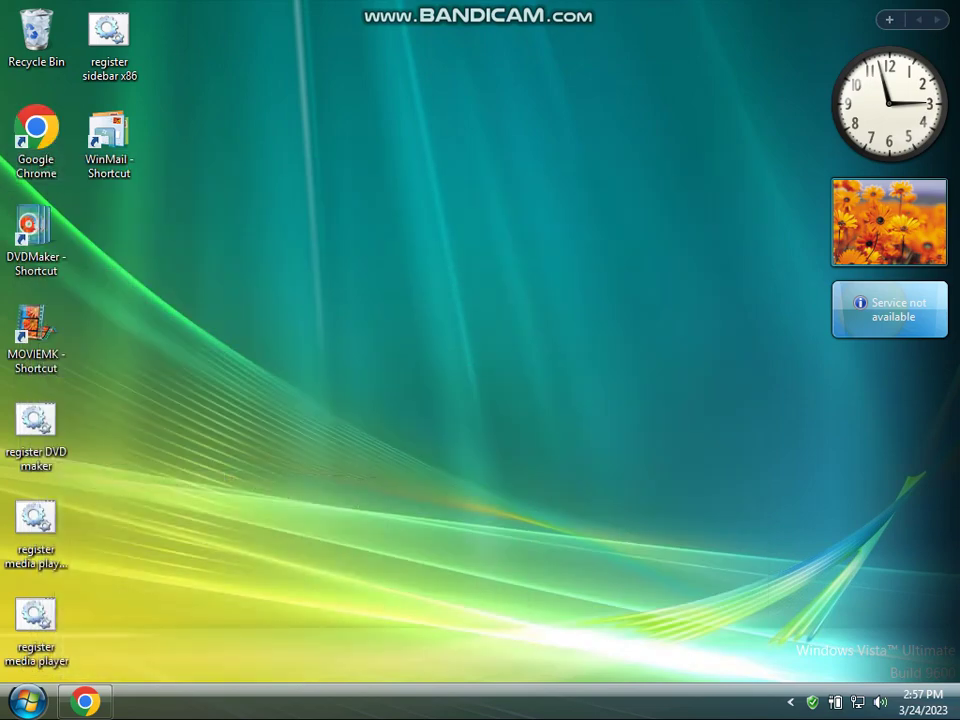
# - Open the Classic Start Menu settings, search for "start" and turn off Show Start screen shortcut
pyautogui.rightClick(27, 700)
pyautogui.click(90, 638)
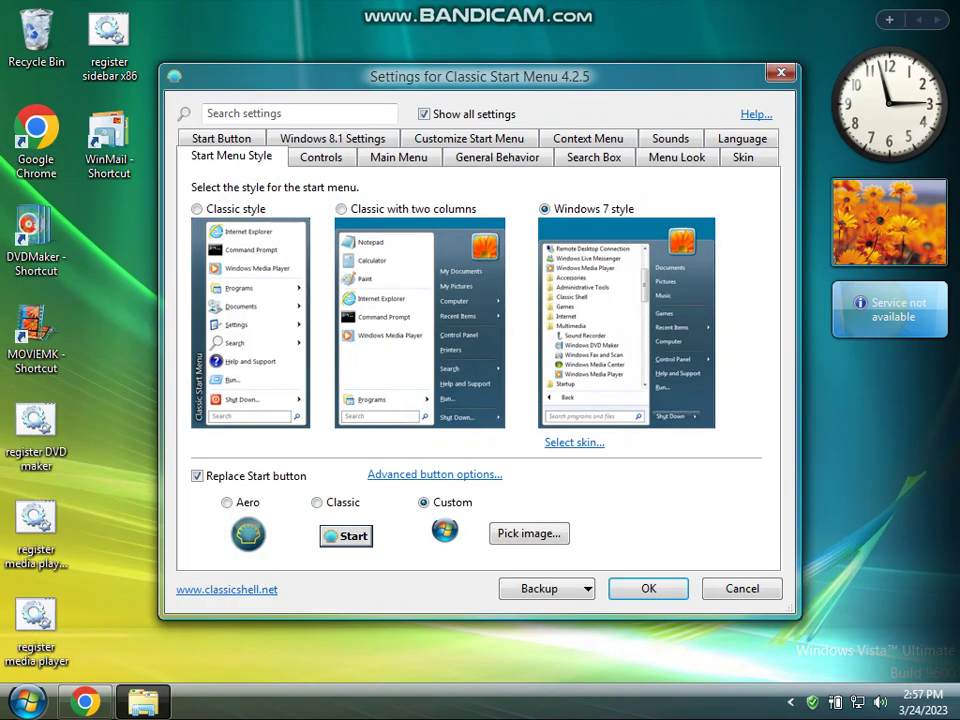
pyautogui.write('start')
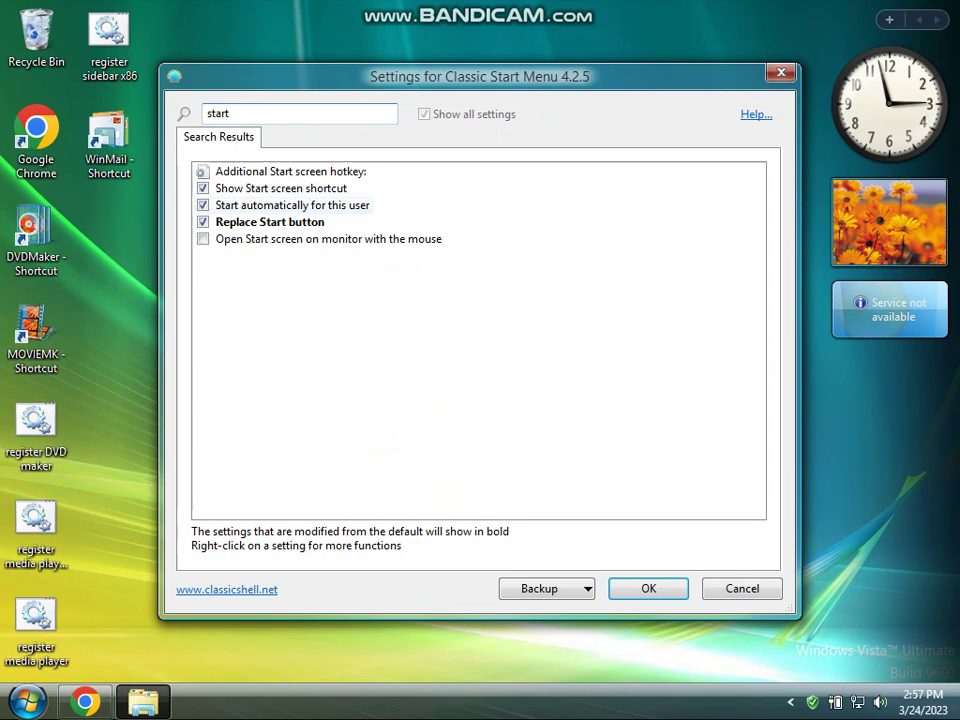
pyautogui.click(203, 188)
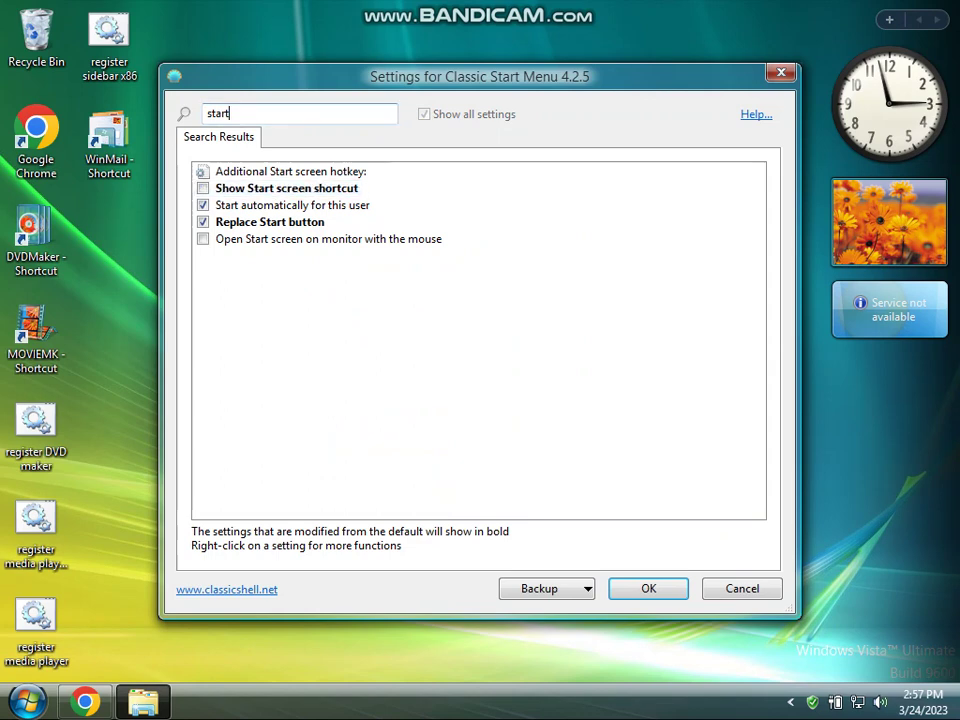
# - Find the "metro" settings, turn off Show Metro apps, Show recent Metro apps and Search Metro apps, and save the settings
pyautogui.write('metro')
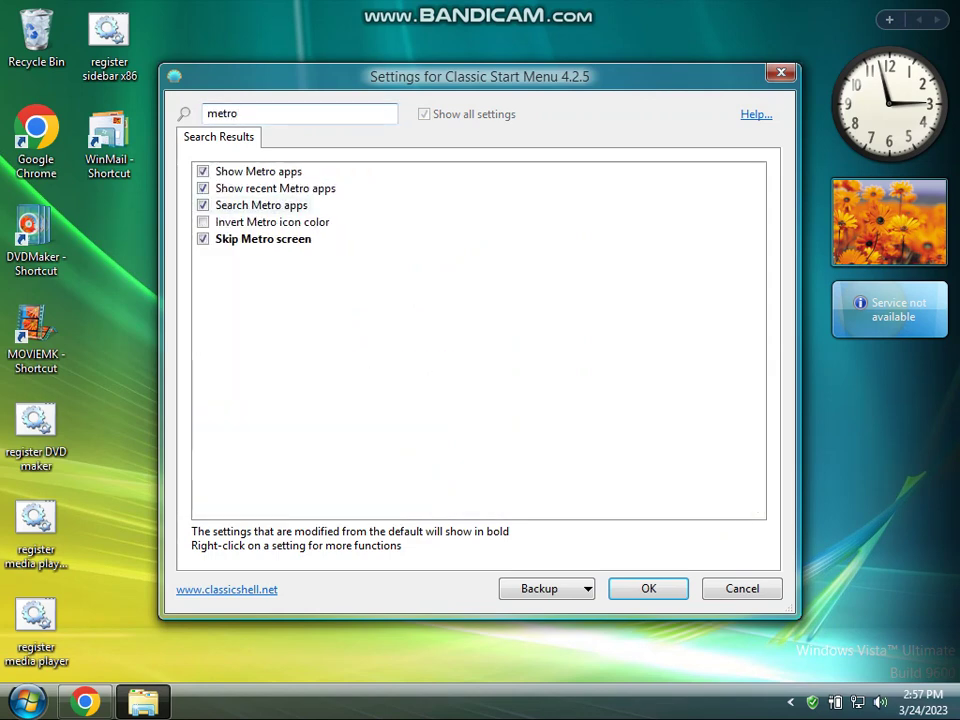
pyautogui.click(203, 188)
pyautogui.click(203, 171)
pyautogui.click(203, 205)
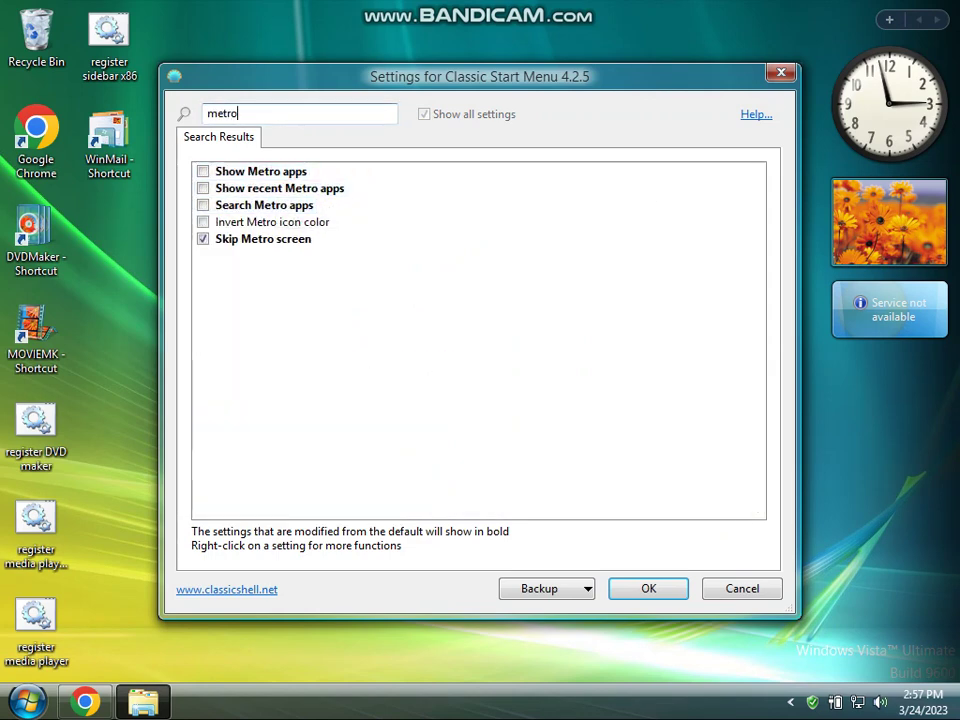
pyautogui.press('BackSpace')
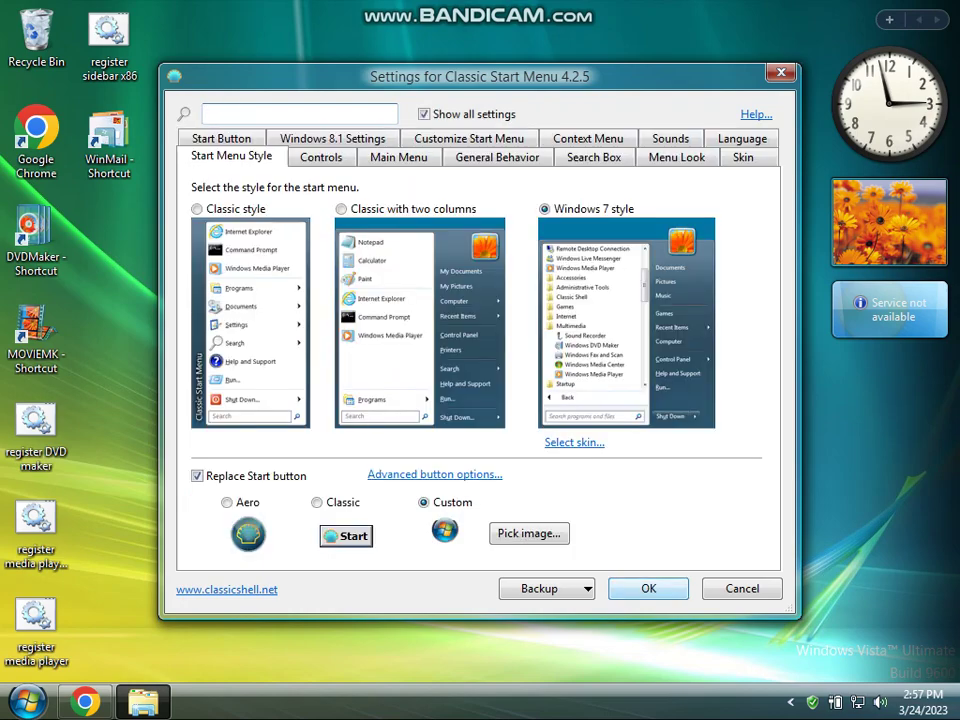
pyautogui.click(648, 589)
# - Check the Start menu and its All Programs list
pyautogui.click(28, 702)
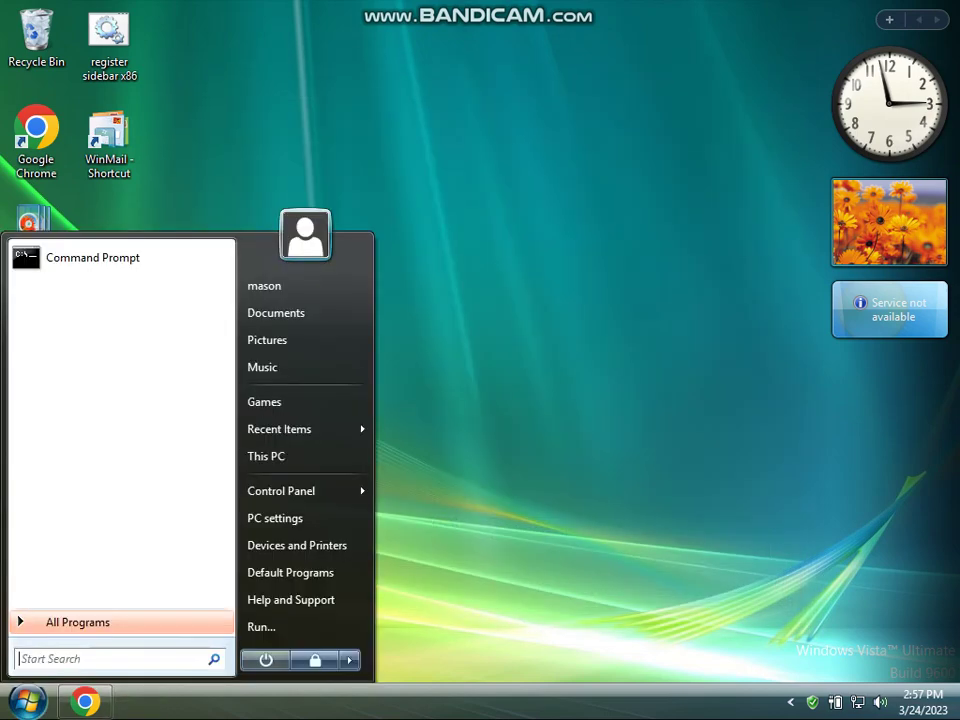
pyautogui.click(28, 702)
pyautogui.click(28, 702)
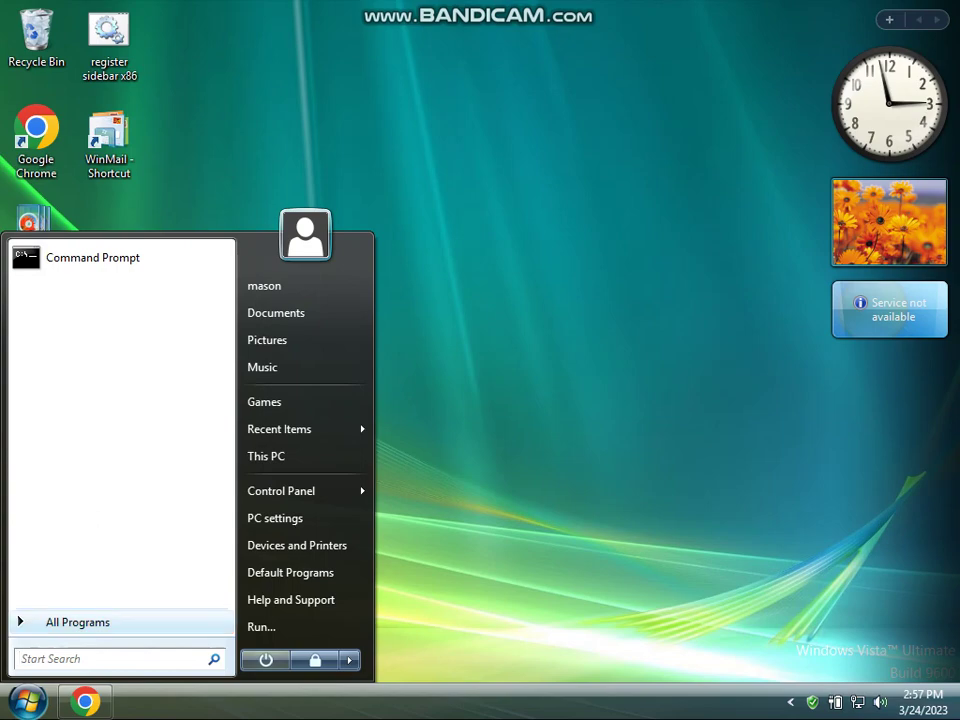
pyautogui.click(76, 622)
pyautogui.press('super')
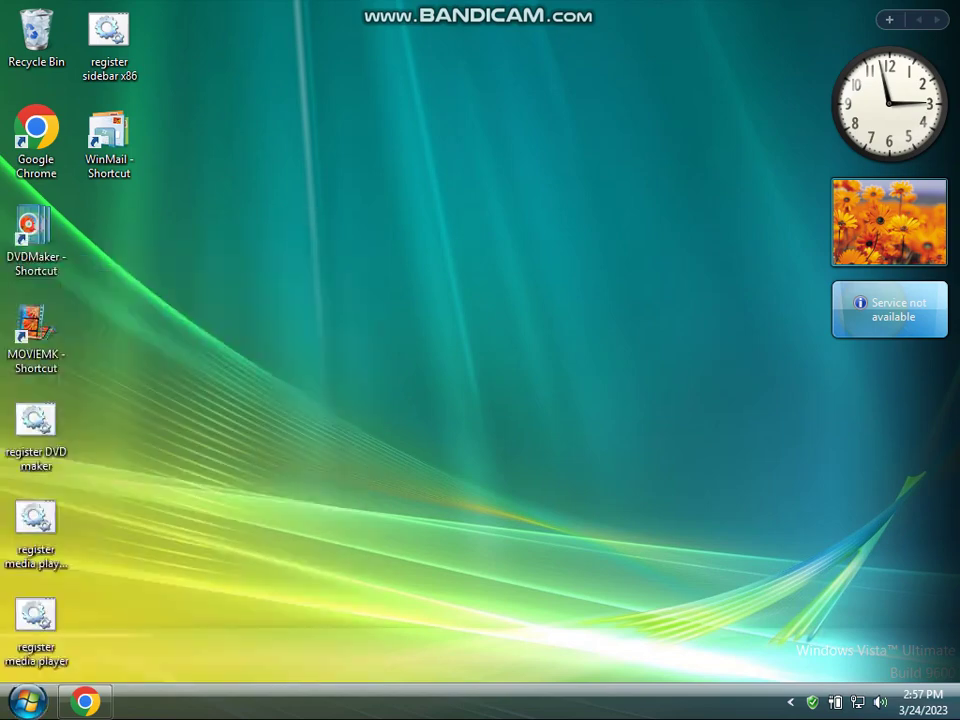
# - In the Start menu customization settings, set Network to display and Network Connections to display as a link
pyautogui.rightClick(24, 703)
pyautogui.click(72, 647)
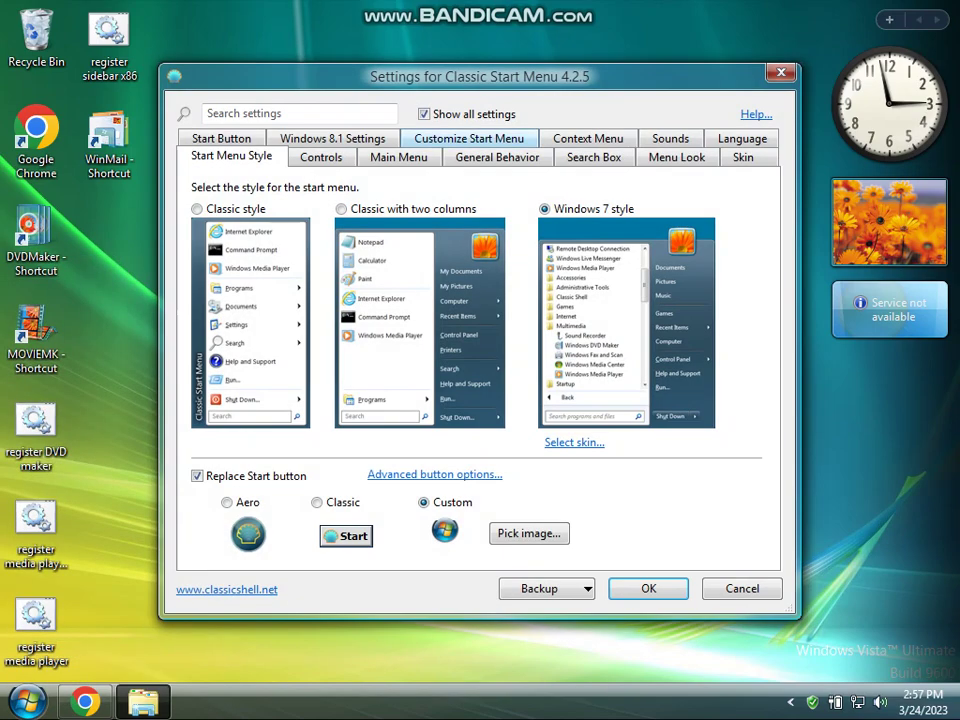
pyautogui.click(469, 139)
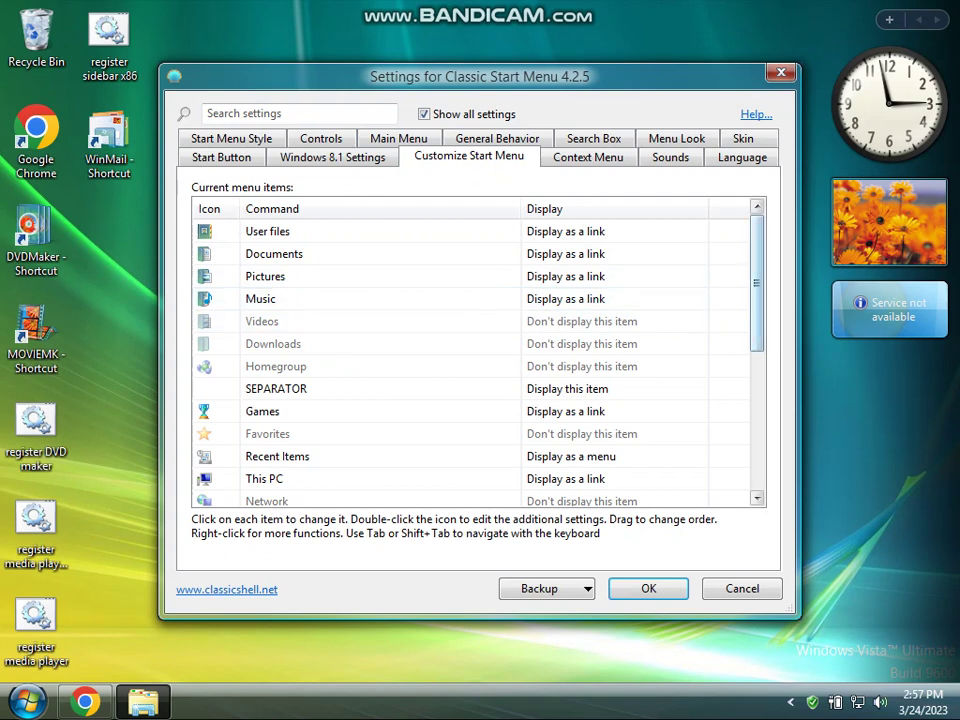
pyautogui.moveTo(757, 283); pyautogui.dragTo(757, 353)
pyautogui.click(614, 367)
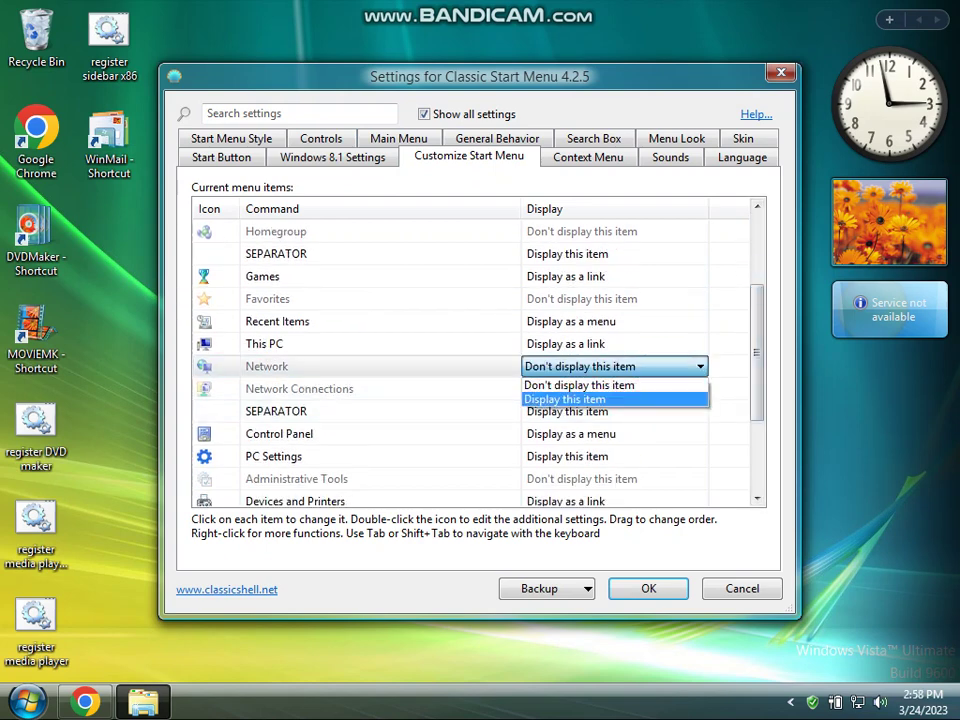
pyautogui.click(614, 400)
pyautogui.click(614, 389)
pyautogui.click(614, 422)
# - Set PC Settings to not display and Control Panel to display as a link
pyautogui.moveTo(757, 380); pyautogui.dragTo(757, 449)
pyautogui.click(614, 322)
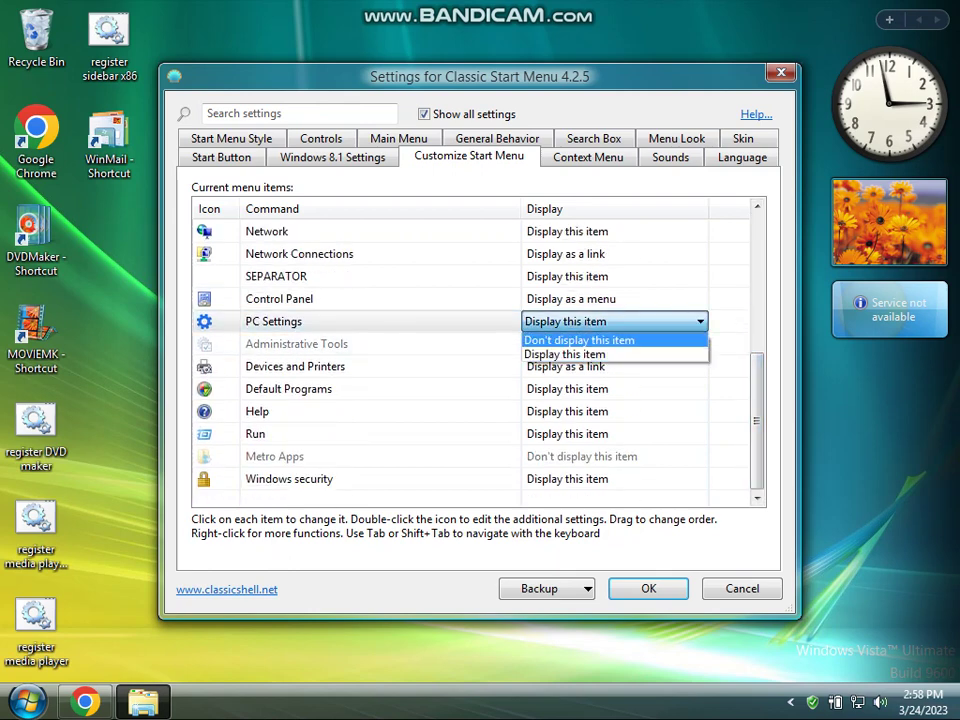
pyautogui.press('Return')
pyautogui.press('Up')
pyautogui.hotkey('alt', 'Down')
pyautogui.press('Up')
pyautogui.press('Return')
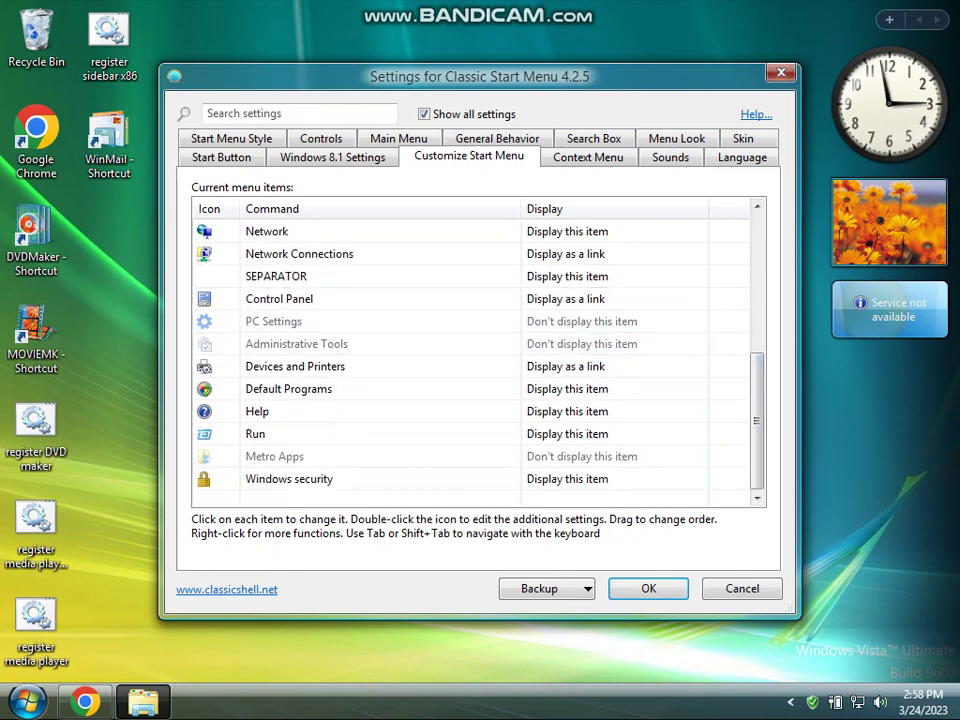
# - Set the Devices and Printers menu item to "Don't display this item"
pyautogui.press('Down')
pyautogui.press('Down')
pyautogui.press('Down')
pyautogui.press('Down')
pyautogui.press('Down')
pyautogui.press('Up')
pyautogui.press('Up')
pyautogui.press('Down')
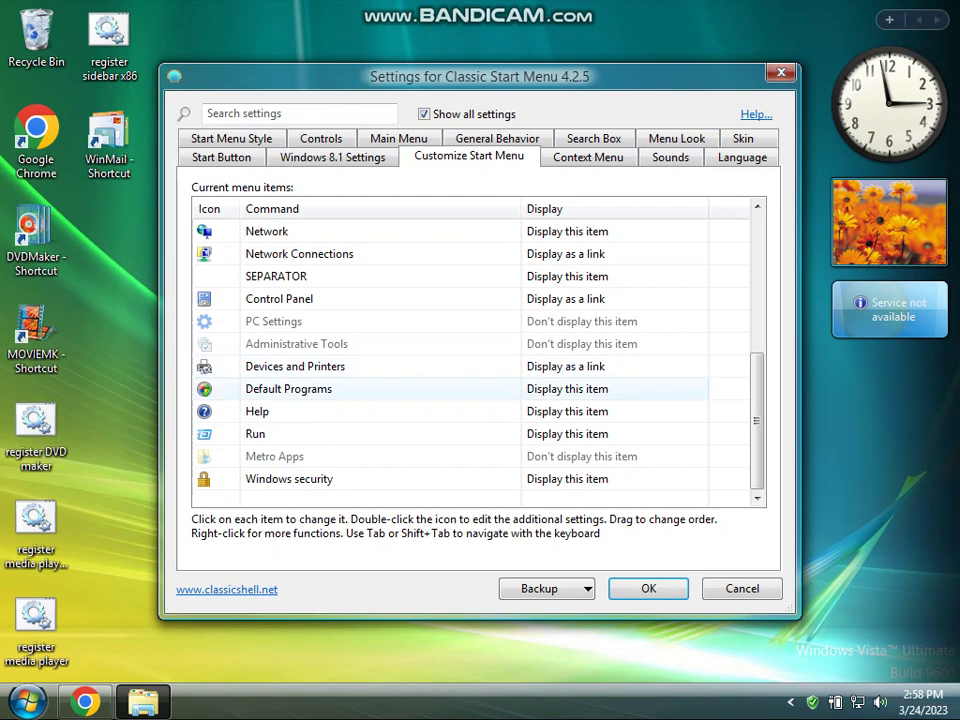
pyautogui.press('Up')
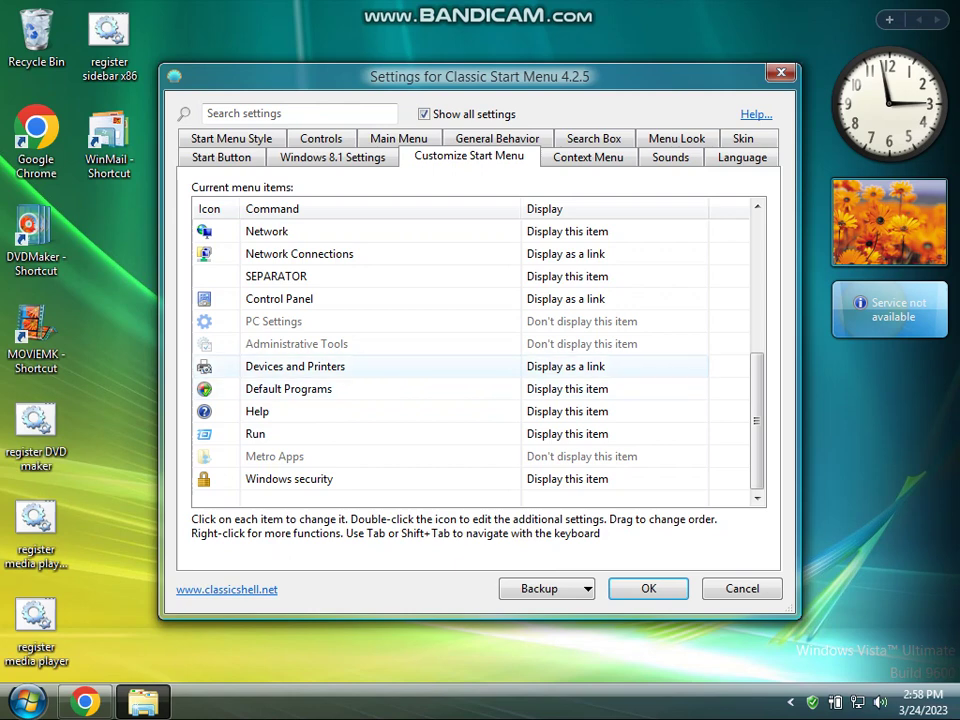
pyautogui.click(580, 367)
pyautogui.click(580, 385)
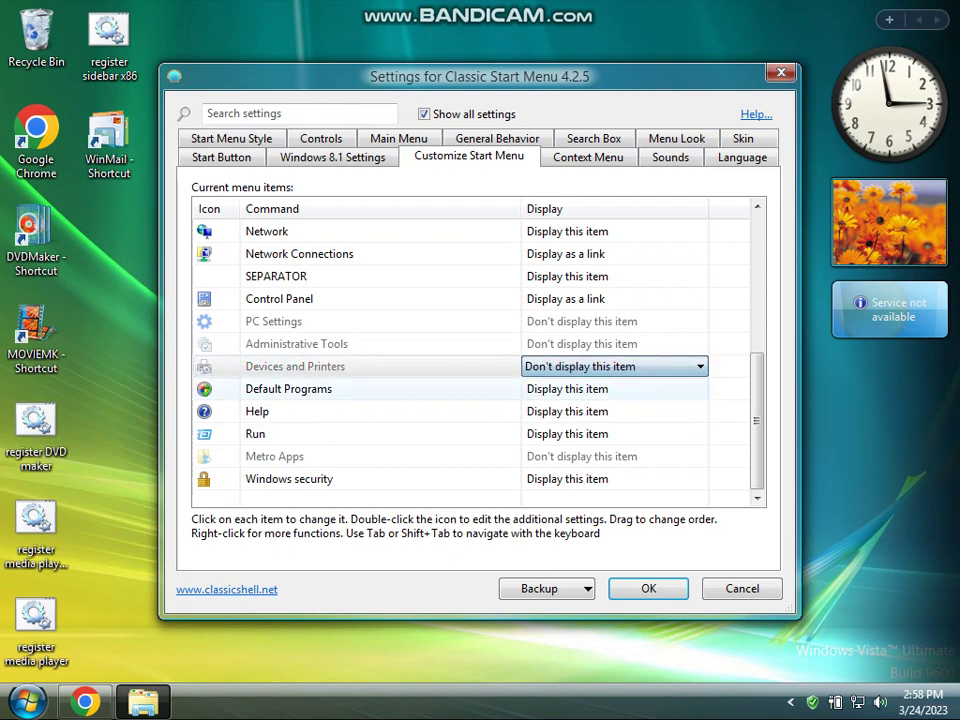
# - Set the Run menu item to "Don't display this item" and save the Start menu settings
pyautogui.click(580, 434)
pyautogui.click(580, 434)
pyautogui.click(580, 452)
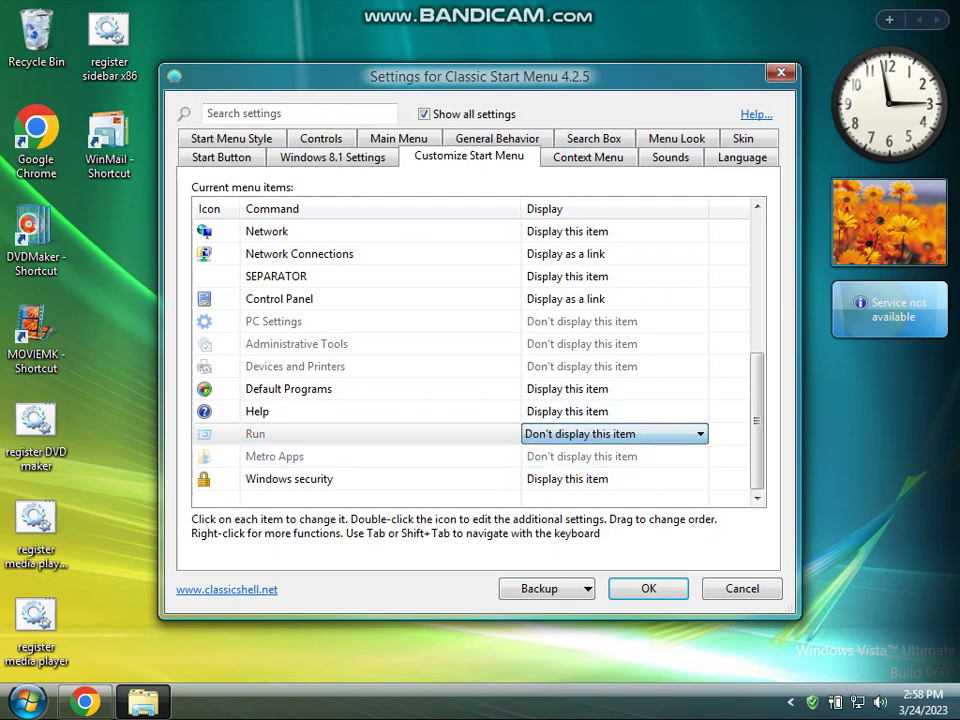
pyautogui.press('Return')
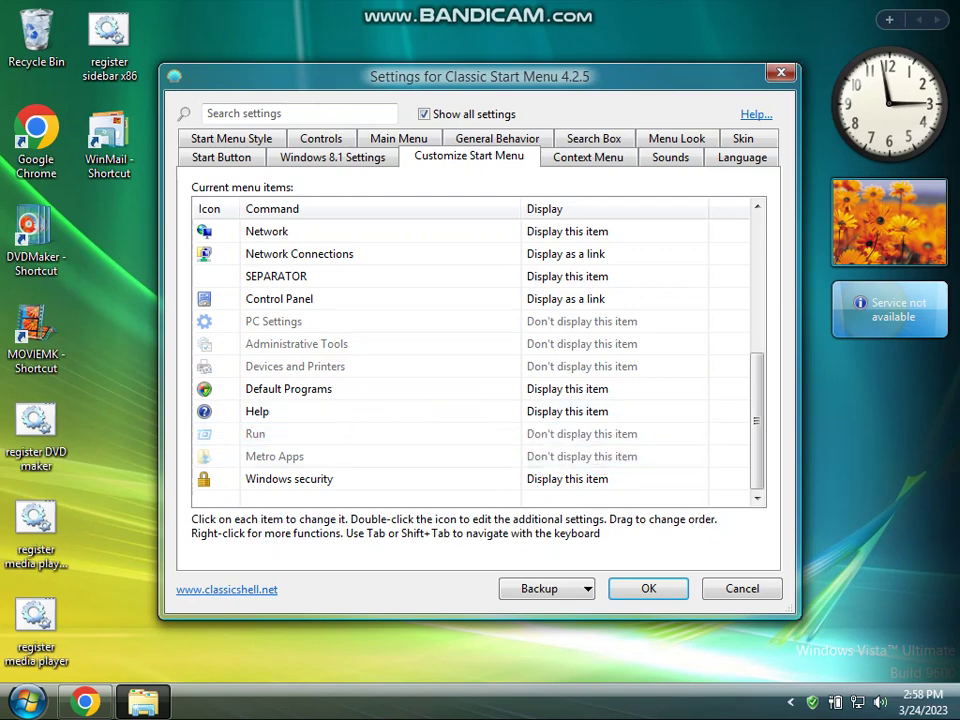
pyautogui.press('Return')
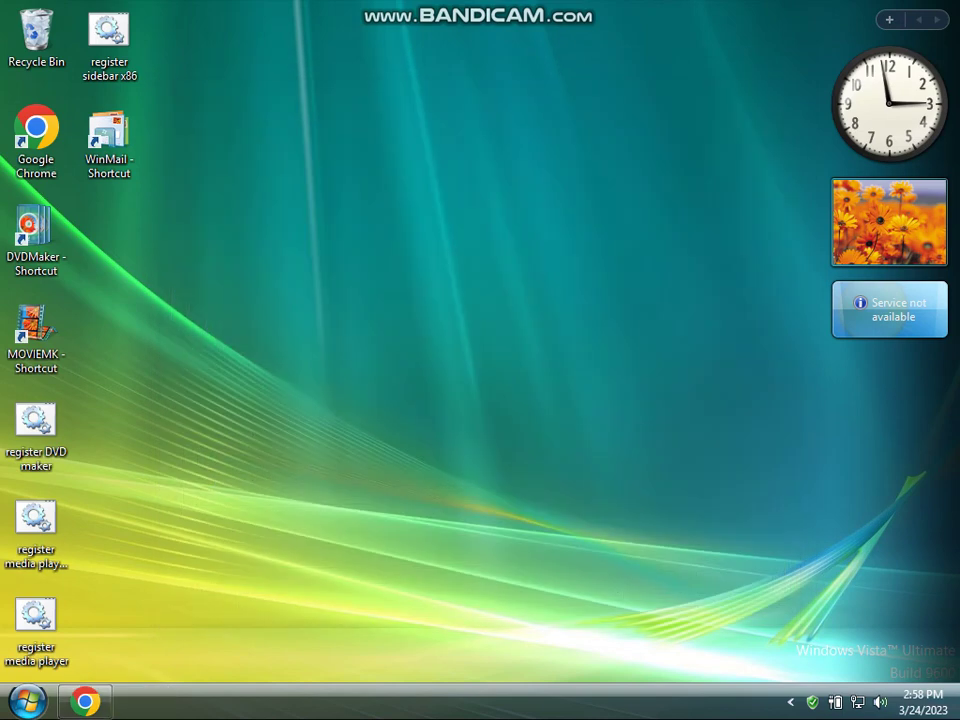
# - Pin Internet Explorer from the All Programs list to the Classic Shell Start menu
pyautogui.press('super')
pyautogui.press('Escape')
pyautogui.click(28, 702)
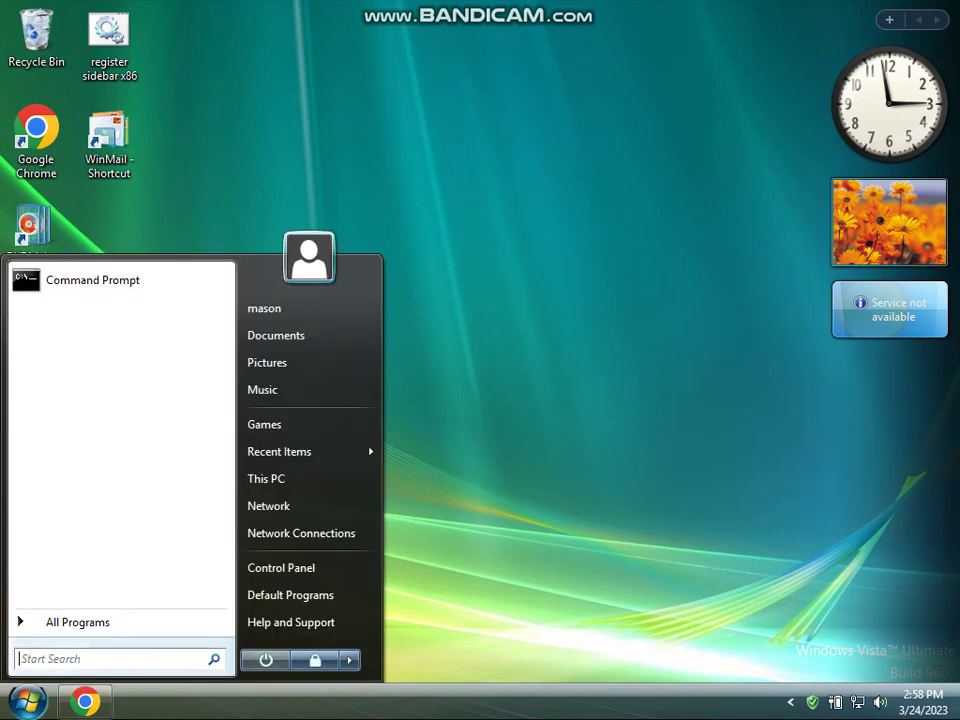
pyautogui.click(77, 622)
pyautogui.rightClick(114, 310)
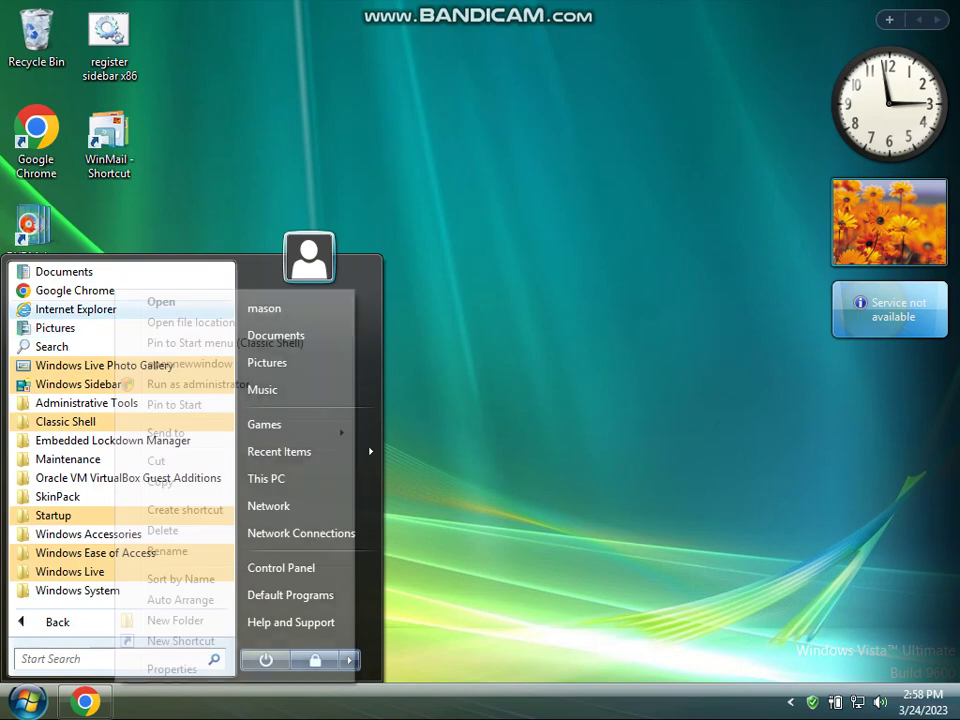
pyautogui.click(170, 342)
pyautogui.press('Escape')
pyautogui.press('Escape')
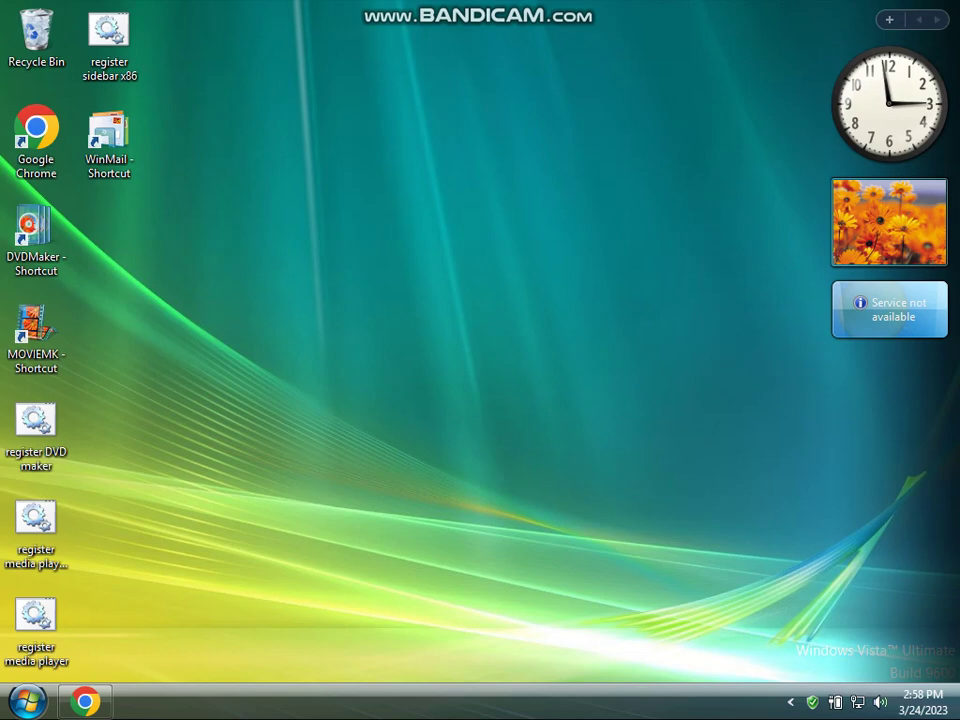
# - Rename the DVDMaker desktop shortcut to "Windows DVD Maker"
pyautogui.rightClick(60, 243)
pyautogui.click(64, 504)
pyautogui.write('W')
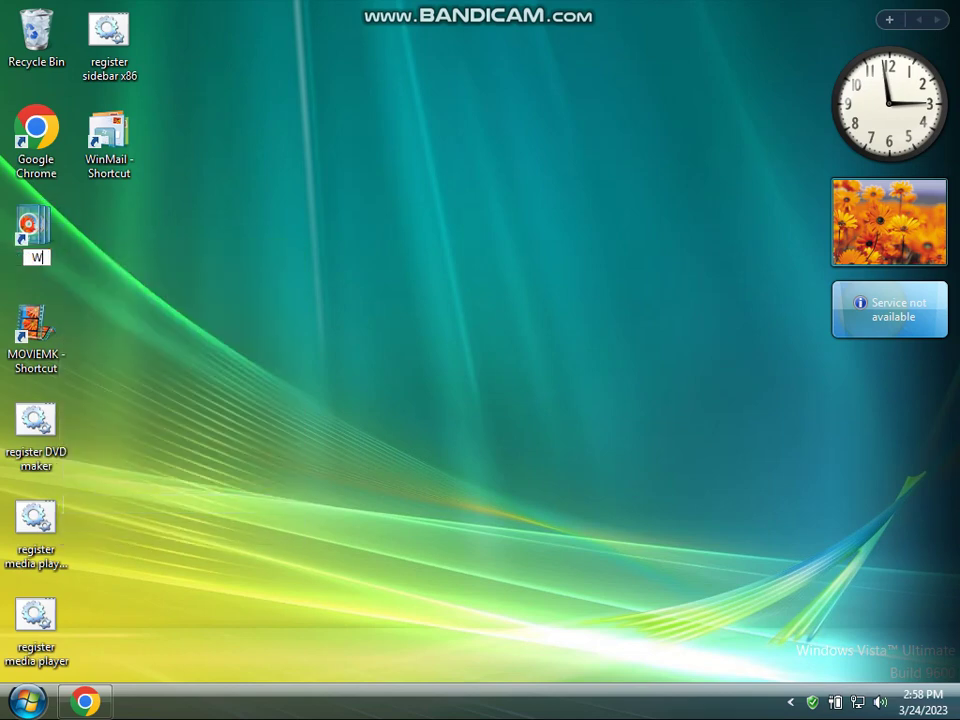
pyautogui.write('indows DVD M')
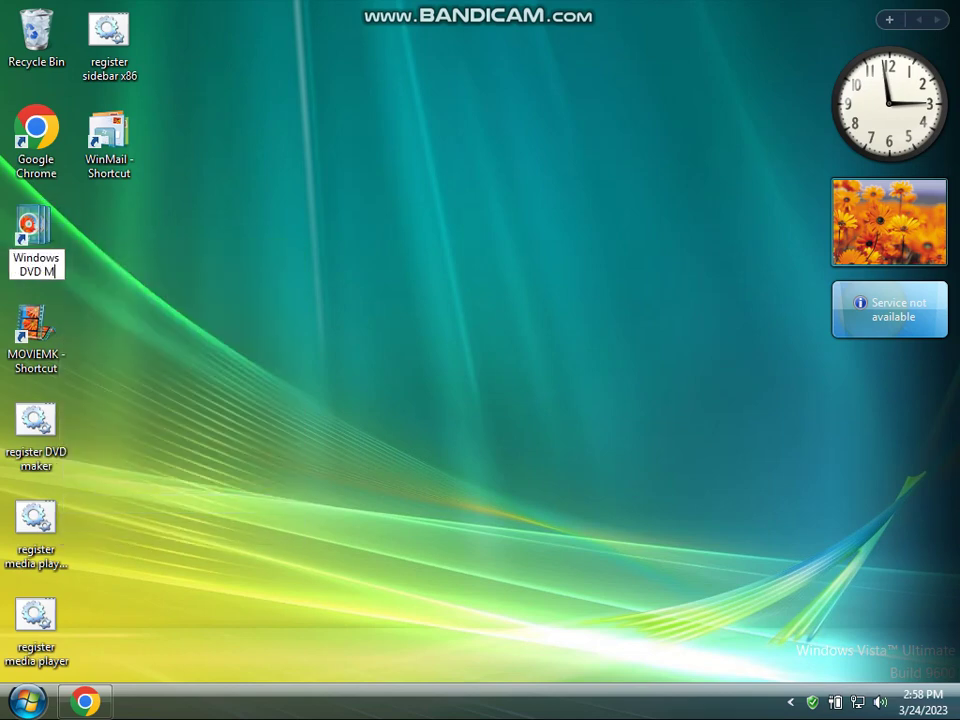
pyautogui.write('aker')
pyautogui.press('Return')
# - Rename the MOVIEMK desktop shortcut to "Windows Movie Maker"
pyautogui.press('Down')
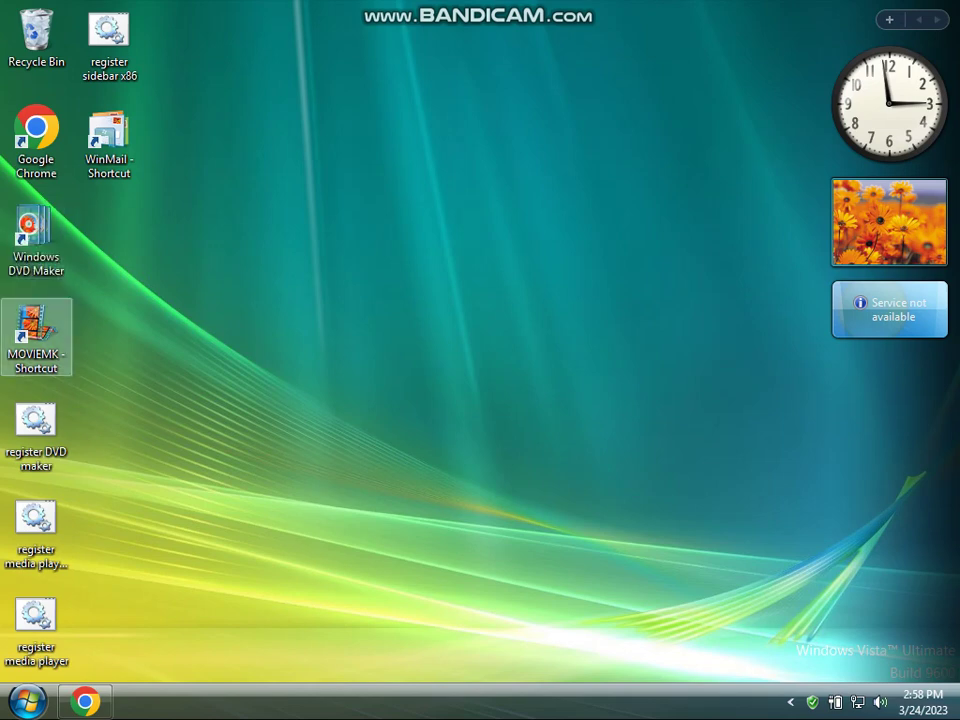
pyautogui.press('Menu')
pyautogui.press('Return')
pyautogui.write('Win')
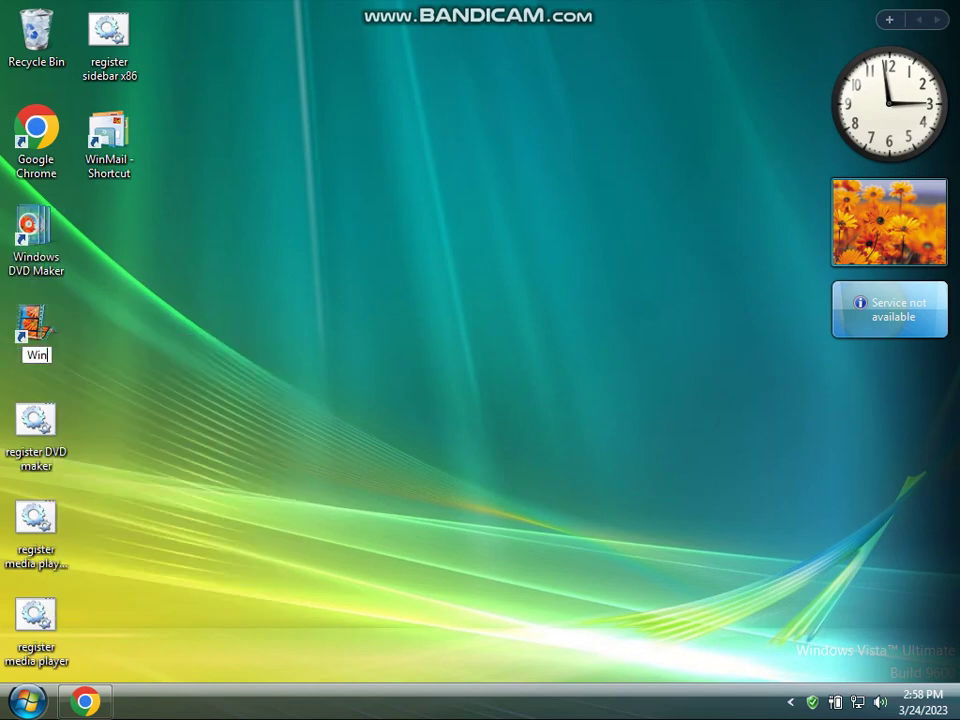
pyautogui.write('dows Movie Maker')
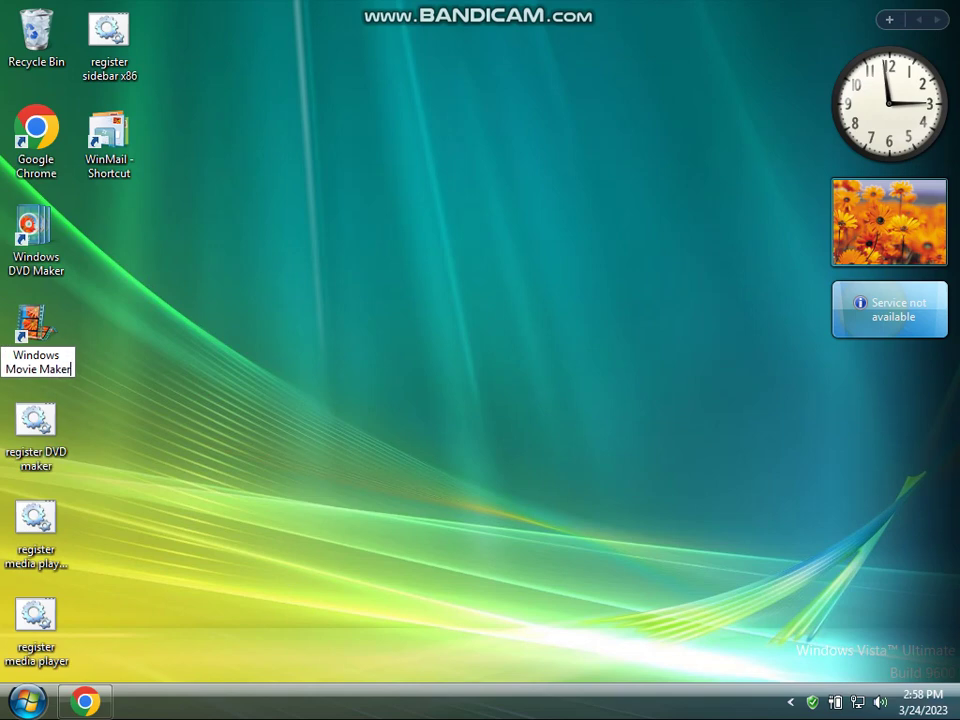
pyautogui.press('Return')
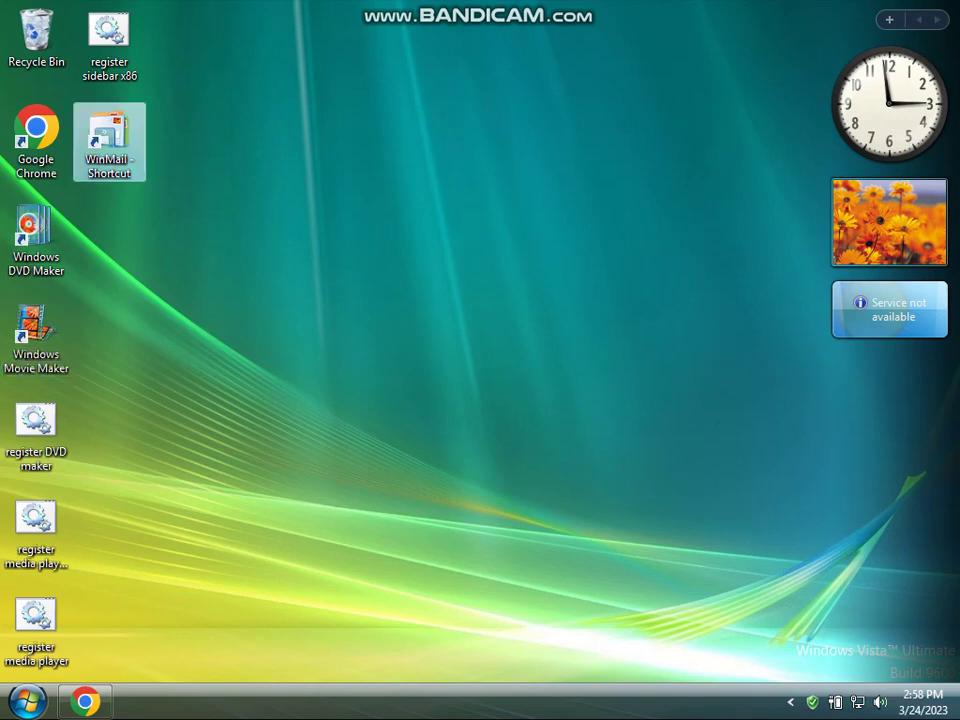
# - Rename the WinMail desktop shortcut to "Windows Mail"
pyautogui.rightClick(120, 119)
pyautogui.click(174, 362)
pyautogui.write('Windows Mail')
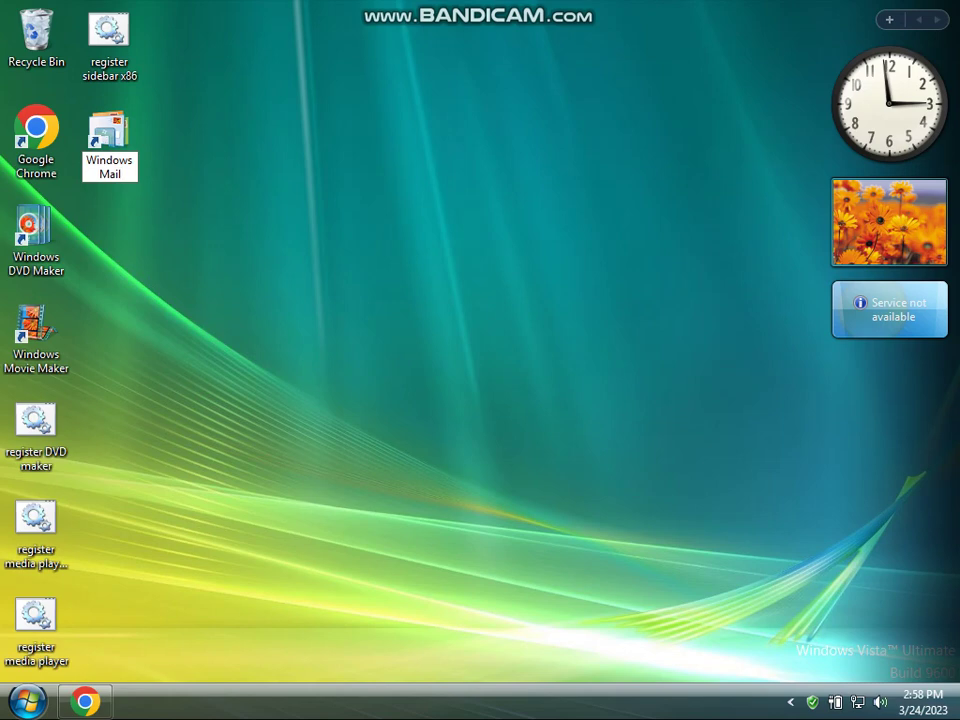
pyautogui.press('Return')
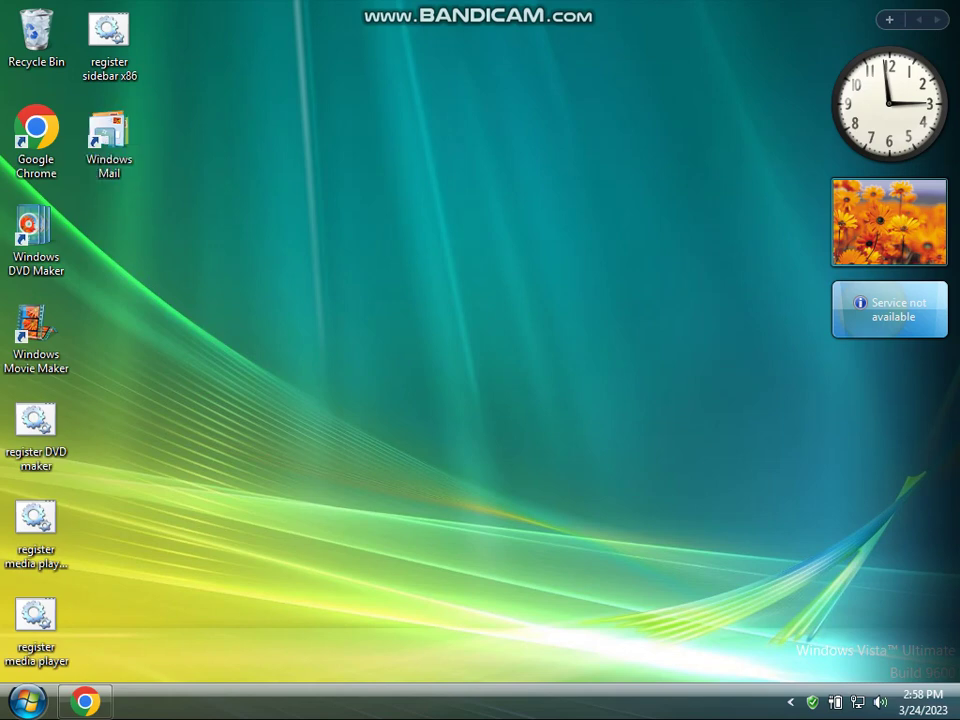
# - Place the Windows Mail shortcut beside Windows DVD Maker, and move the DVD Maker, Mail and Movie Maker shortcuts together into the Start menu's programs list
pyautogui.moveTo(109, 135); pyautogui.dragTo(109, 233)
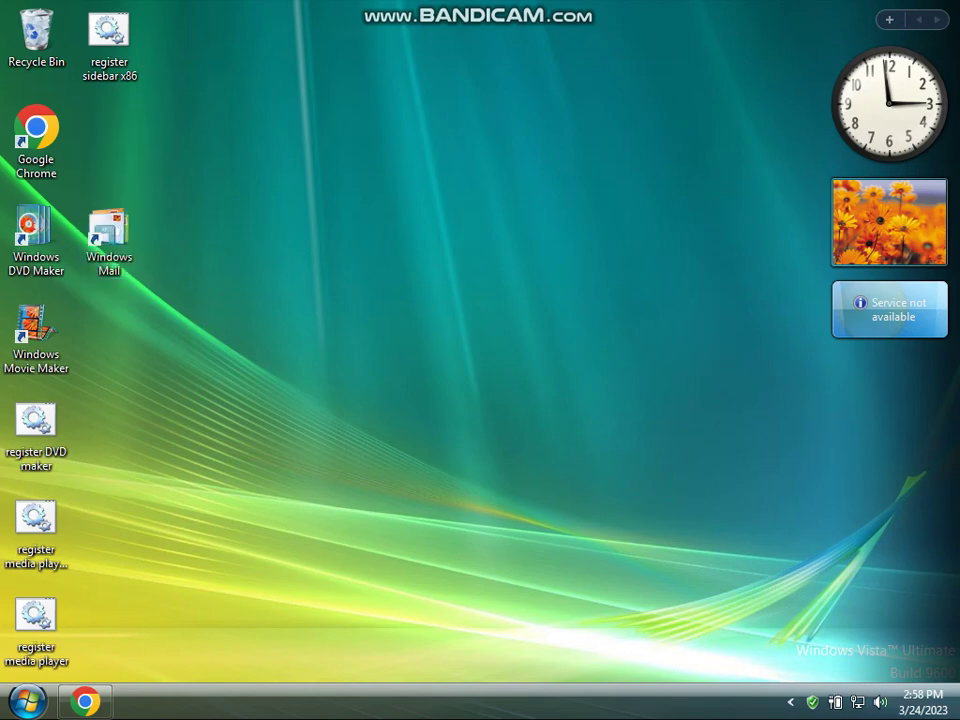
pyautogui.moveTo(196, 236); pyautogui.dragTo(33, 335)
pyautogui.moveTo(63, 349); pyautogui.dragTo(165, 395)
pyautogui.press('super')
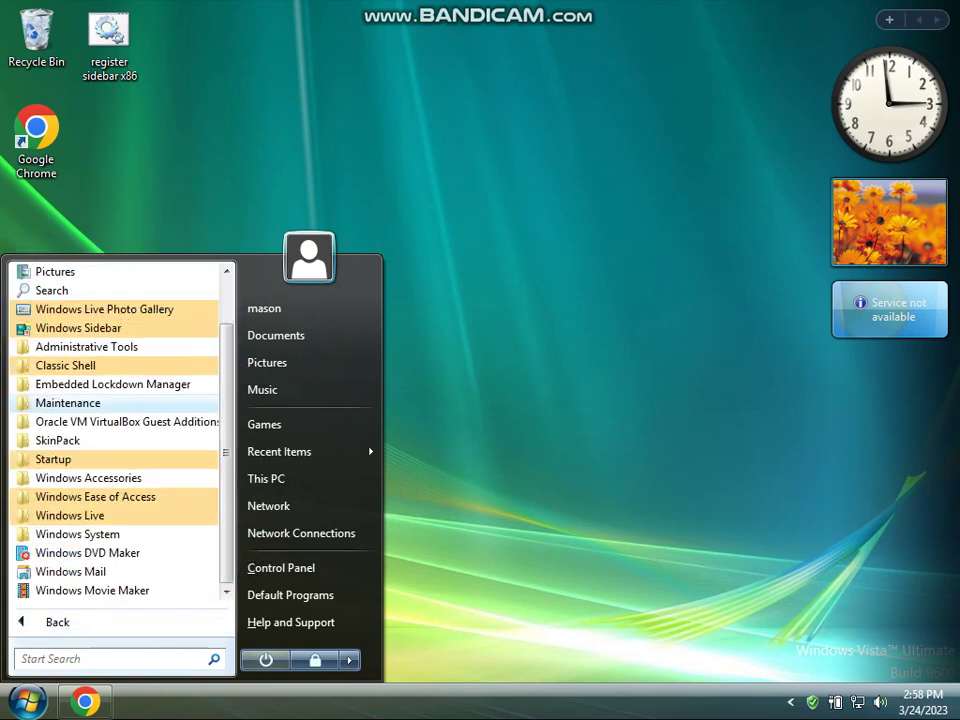
# - Reorder the programs list, moving Windows DVD Maker, Windows Mail and Windows Movie Maker up near Windows Live Photo Gallery, and close the Start menu
pyautogui.moveTo(90, 553); pyautogui.dragTo(160, 316)
pyautogui.moveTo(70, 571); pyautogui.dragTo(160, 330)
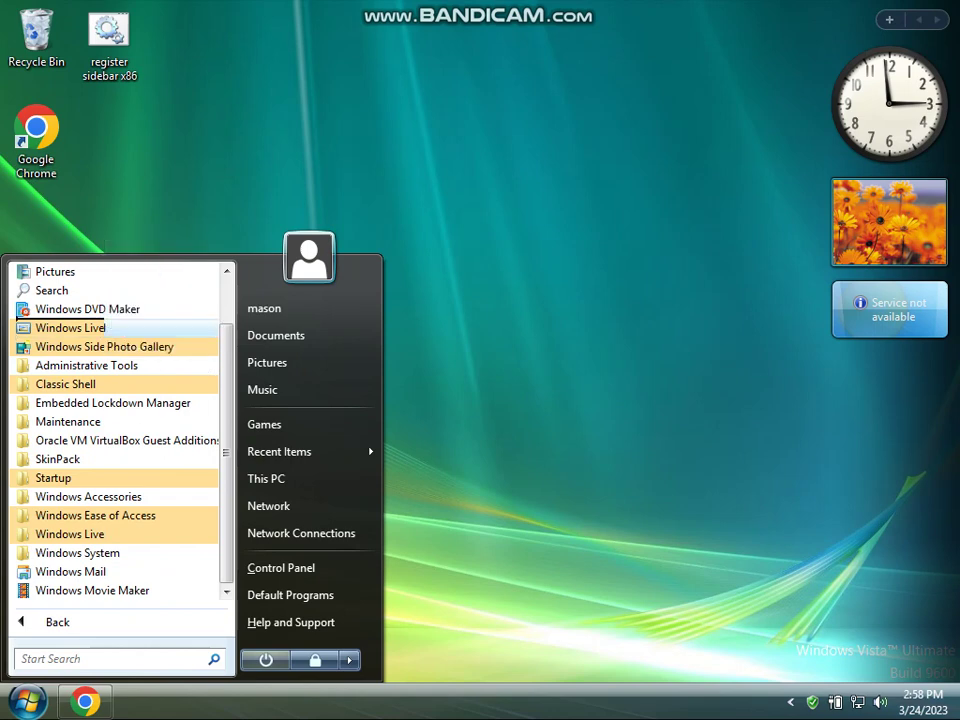
pyautogui.moveTo(92, 590); pyautogui.dragTo(160, 336)
pyautogui.press('Escape')
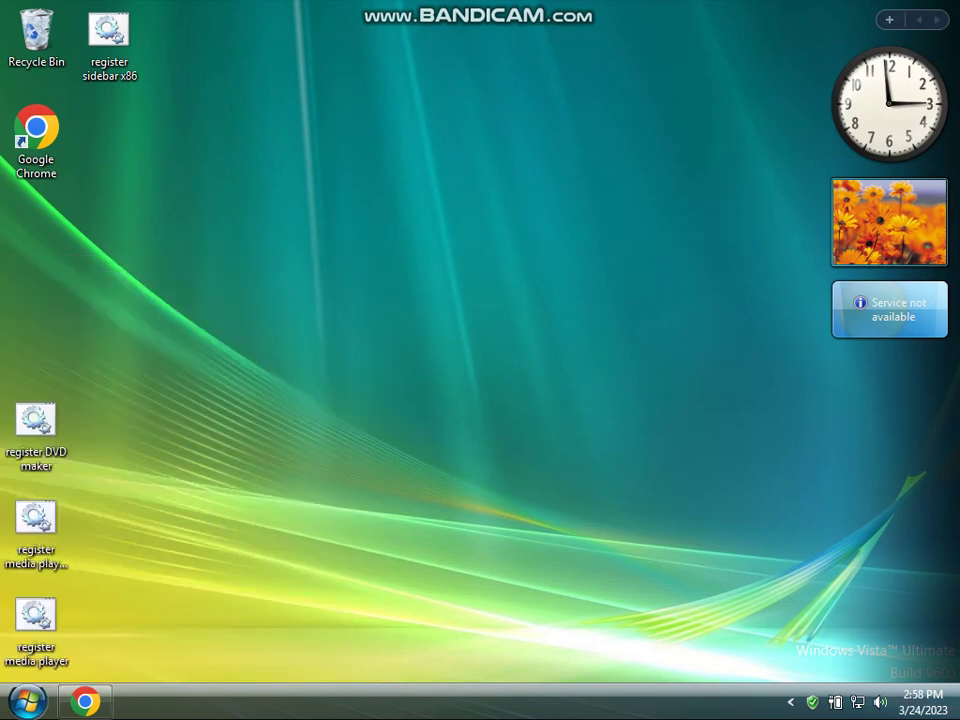
# - Launch the photo gallery from the Start menu's programs list, decline opening picture file types with it, and close it
pyautogui.press('super')
pyautogui.click(78, 622)
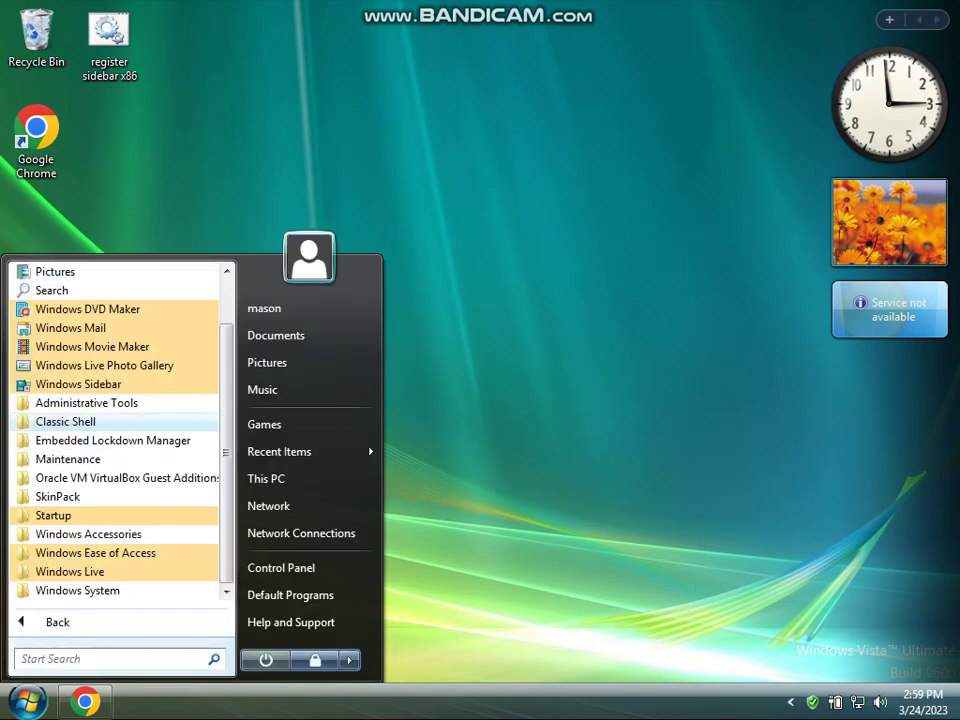
pyautogui.scroll(1, 90, 422)
pyautogui.click(104, 422)
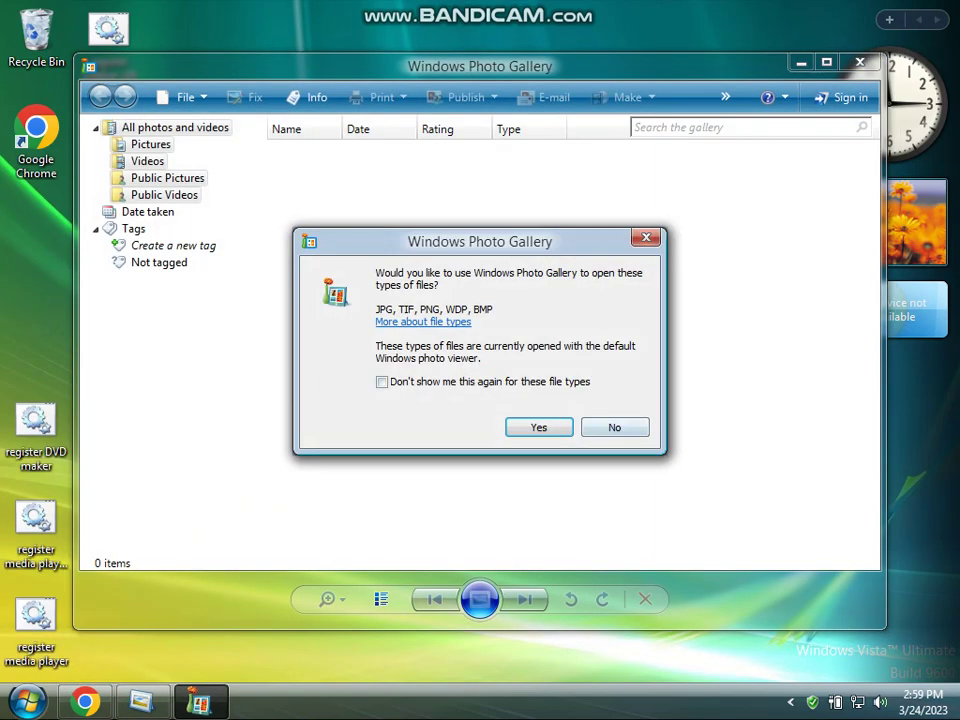
pyautogui.click(615, 427)
pyautogui.click(860, 62)
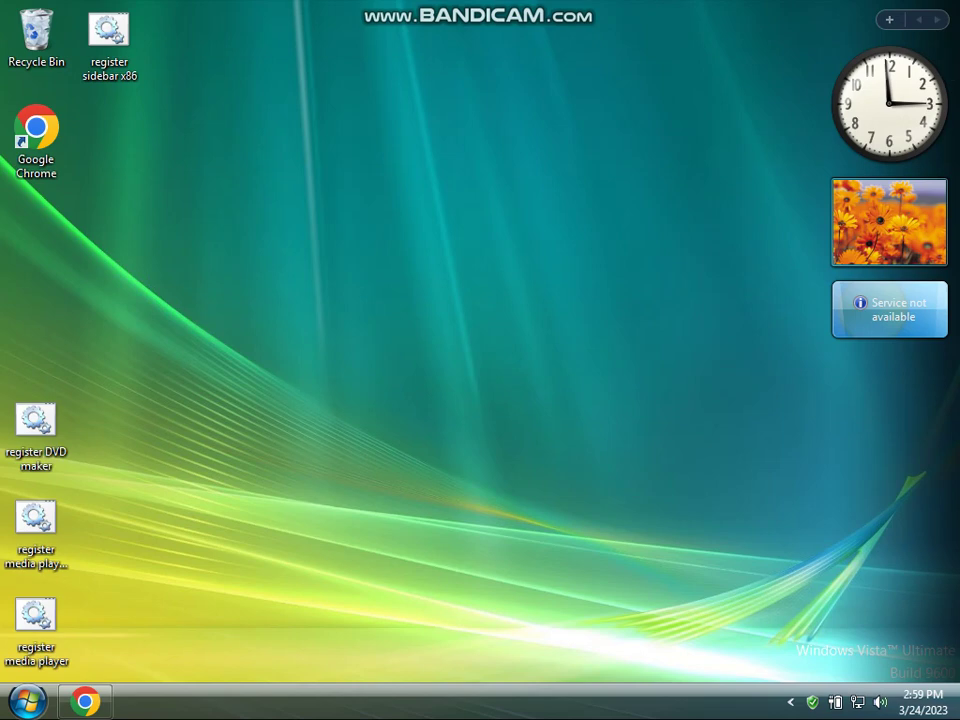
# - Set the taskbar to use small buttons and to combine them only when the taskbar is full
pyautogui.rightClick(198, 700)
pyautogui.click(245, 691)
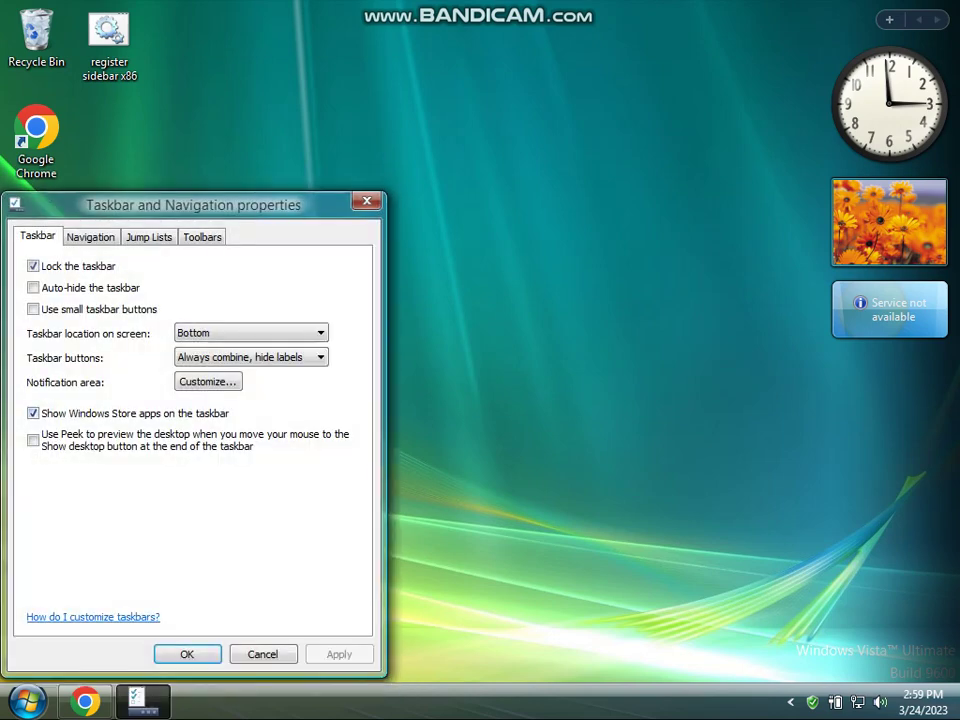
pyautogui.click(34, 310)
pyautogui.click(251, 357)
pyautogui.click(241, 386)
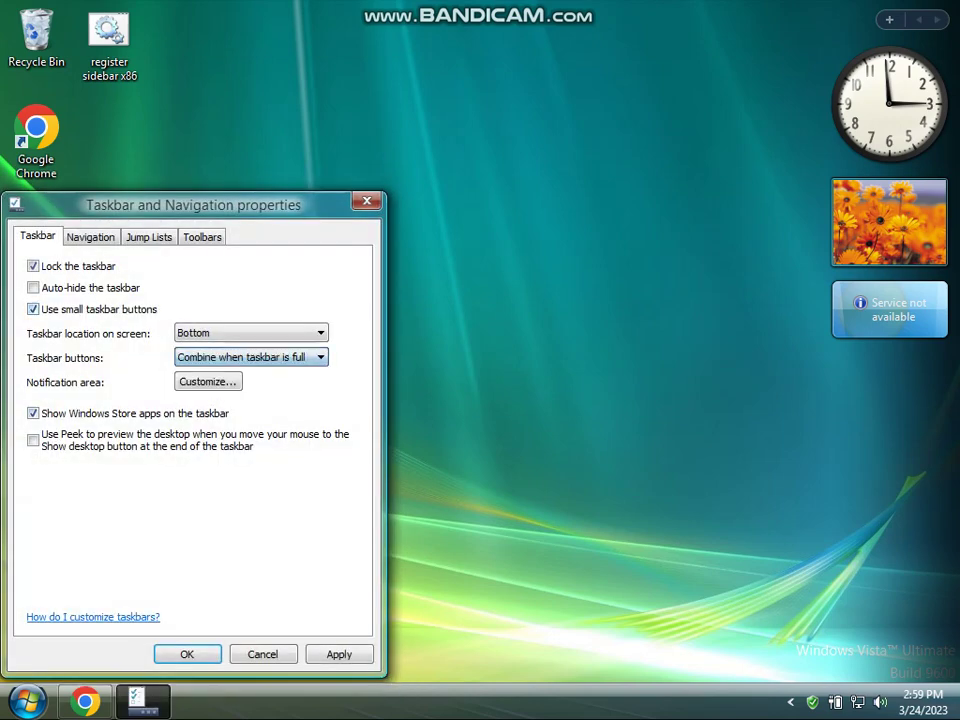
pyautogui.press('Return')
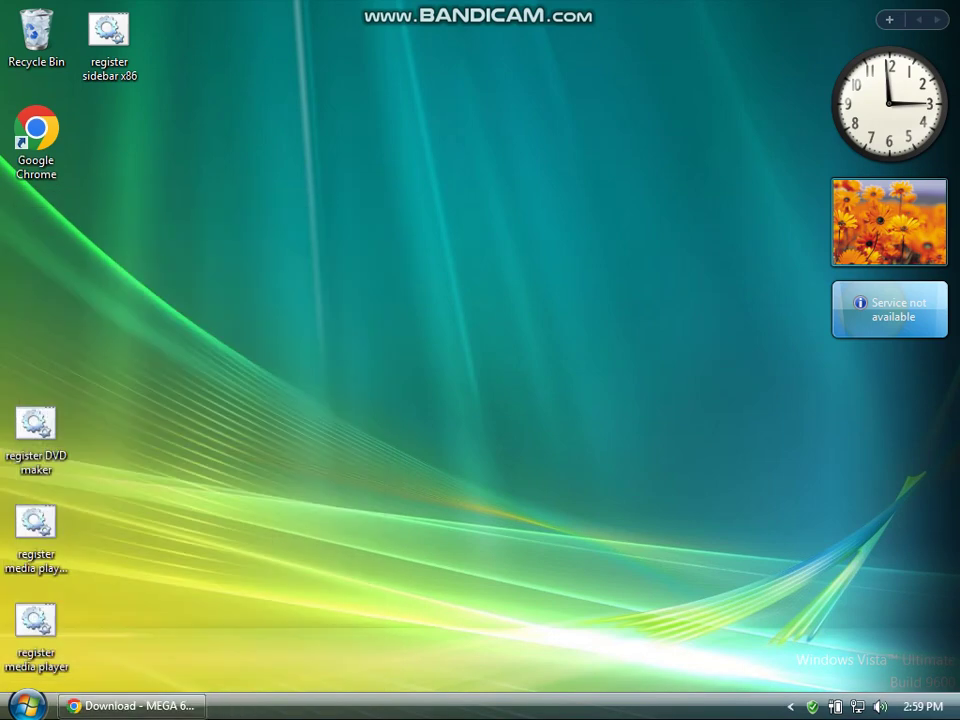
# - Open the System page from Control Panel and bring up its advanced system settings
pyautogui.press('super')
pyautogui.press('Down')
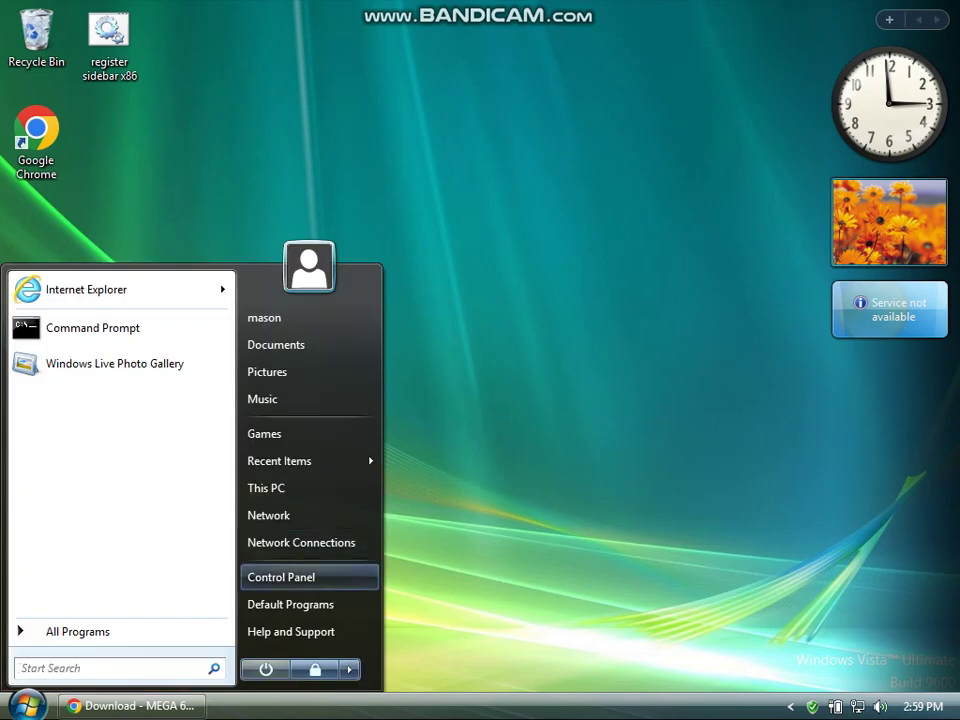
pyautogui.press('Return')
pyautogui.scroll(-7, 690, 413)
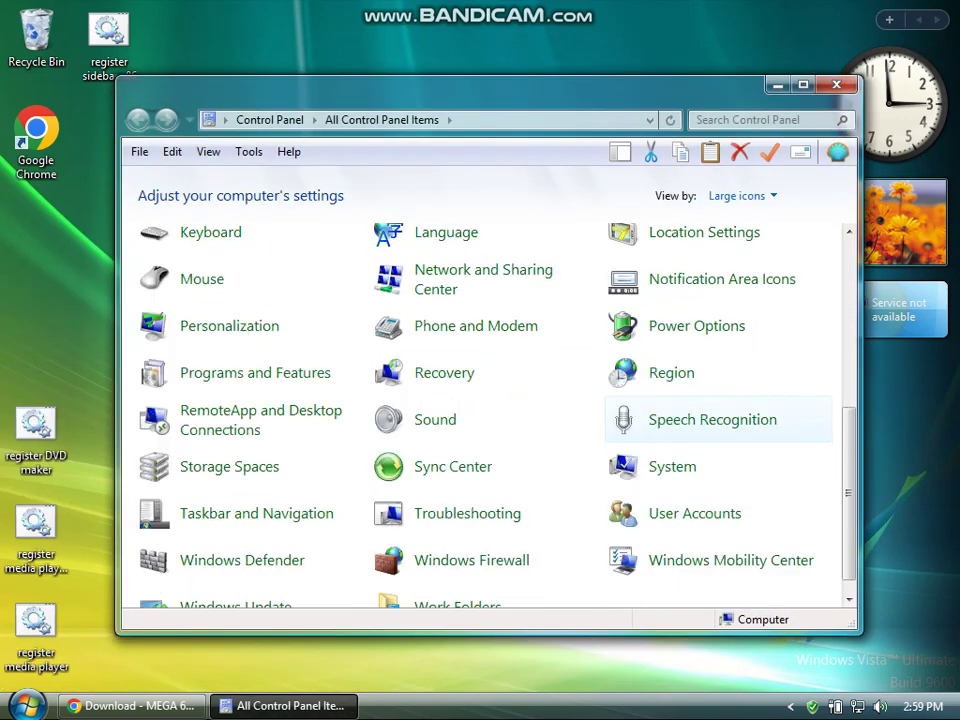
pyautogui.press('Up')
pyautogui.press('Up')
pyautogui.press('Up')
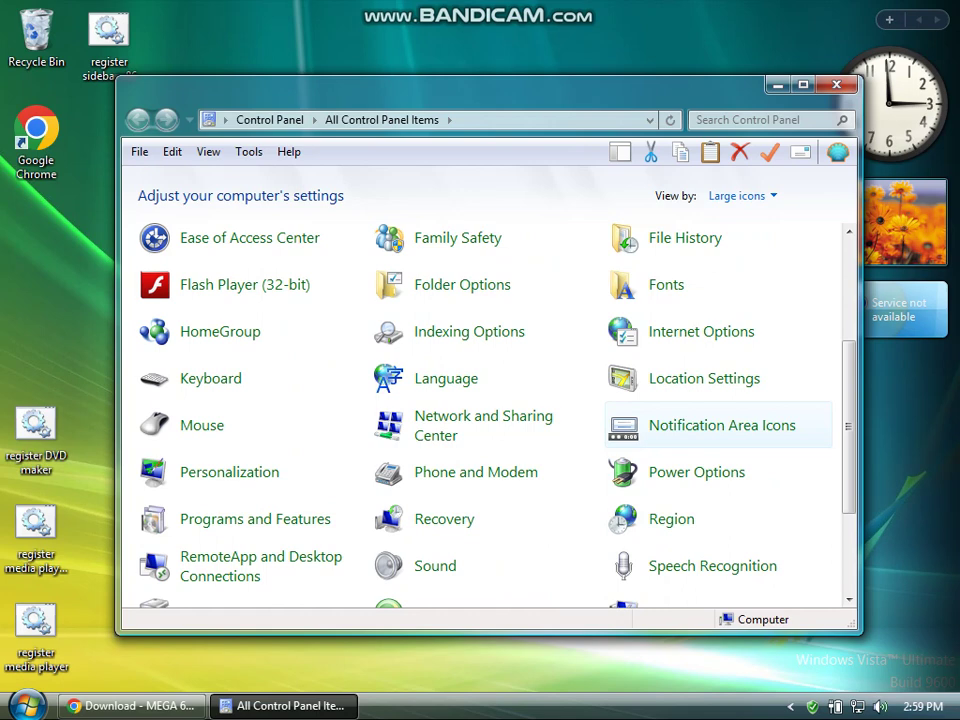
pyautogui.press('Right')
pyautogui.press('Right')
pyautogui.press('Right')
pyautogui.press('Right')
pyautogui.press('Right')
pyautogui.press('Right')
pyautogui.press('Right')
pyautogui.press('Right')
pyautogui.press('Right')
pyautogui.press('Right')
pyautogui.press('Right')
pyautogui.press('Right')
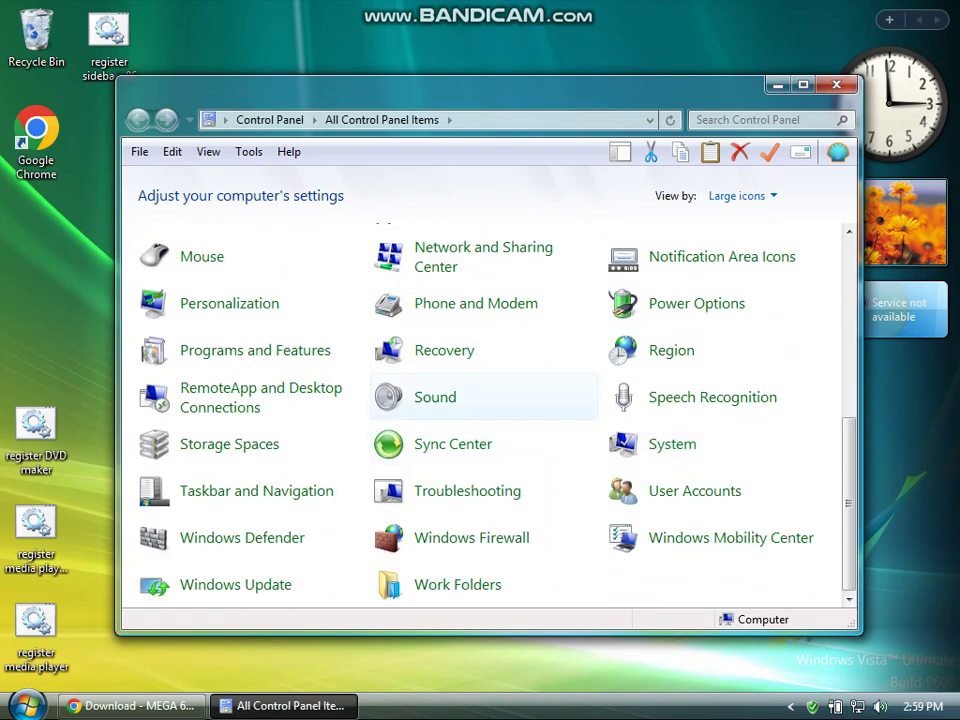
pyautogui.press('Return')
pyautogui.press('Return')
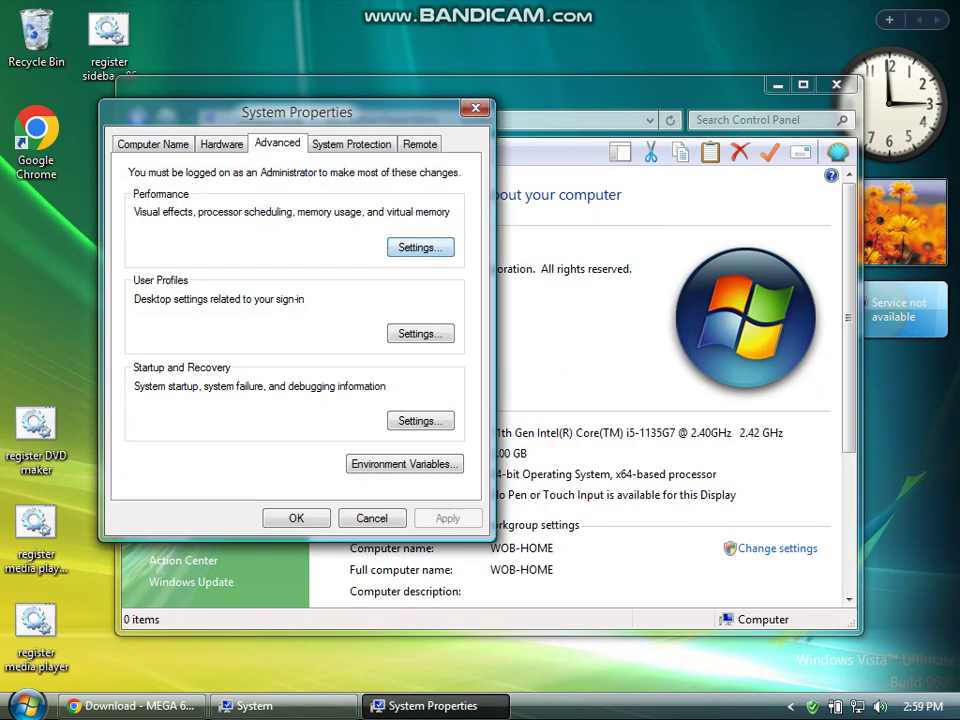
# - Turn off Animations in the taskbar and Enable Peek in the performance visual effects, apply, and close the system windows
pyautogui.press('Return')
pyautogui.click(167, 386)
pyautogui.click(167, 401)
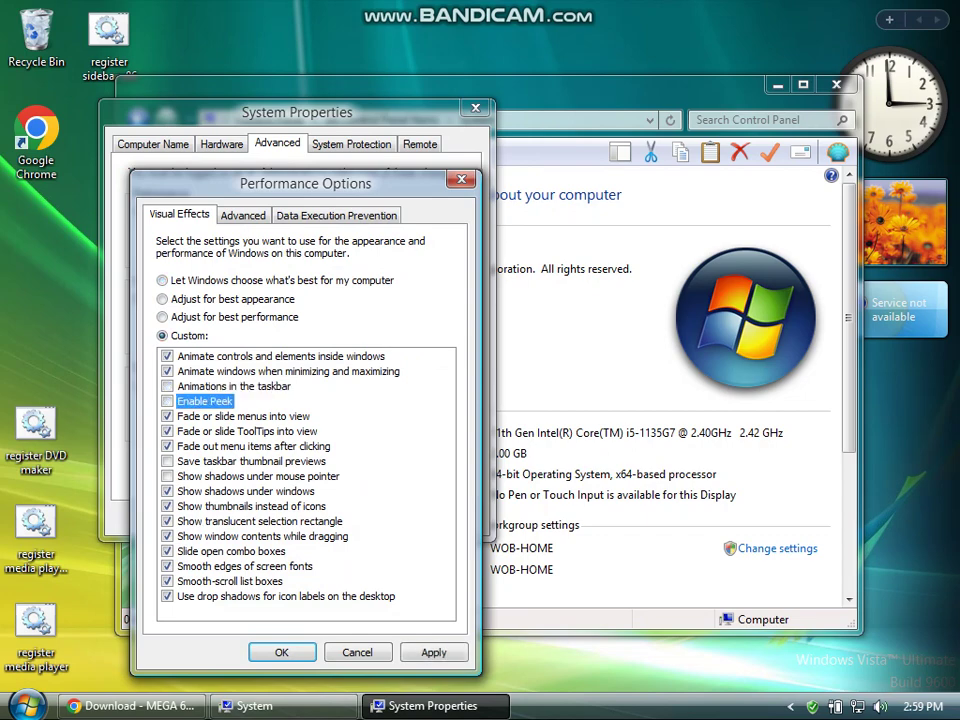
pyautogui.click(433, 652)
pyautogui.press('Return')
pyautogui.press('Return')
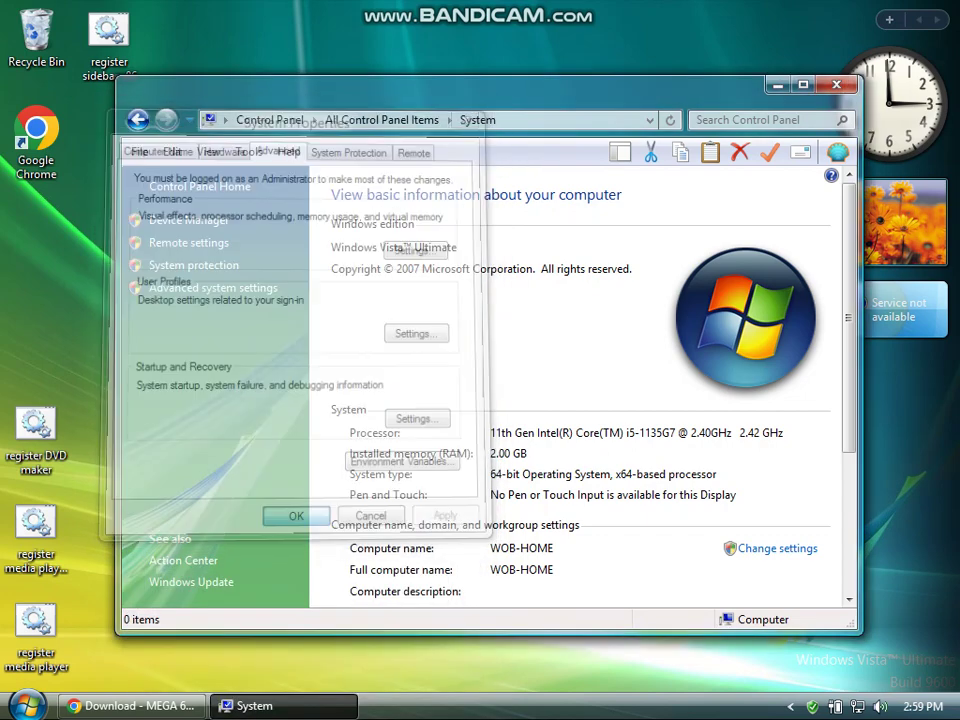
pyautogui.hotkey('alt', 'F4')
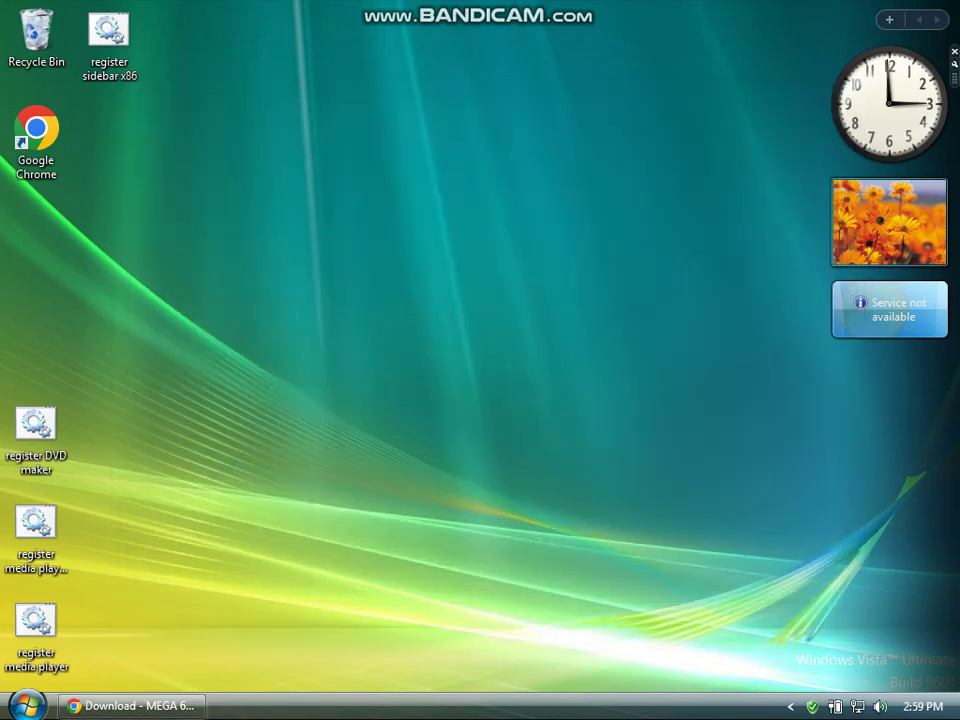
# - Open the Recycle Bin and toggle Show sort headers in all views in the full Classic Explorer settings, saving the change
pyautogui.press('Return')
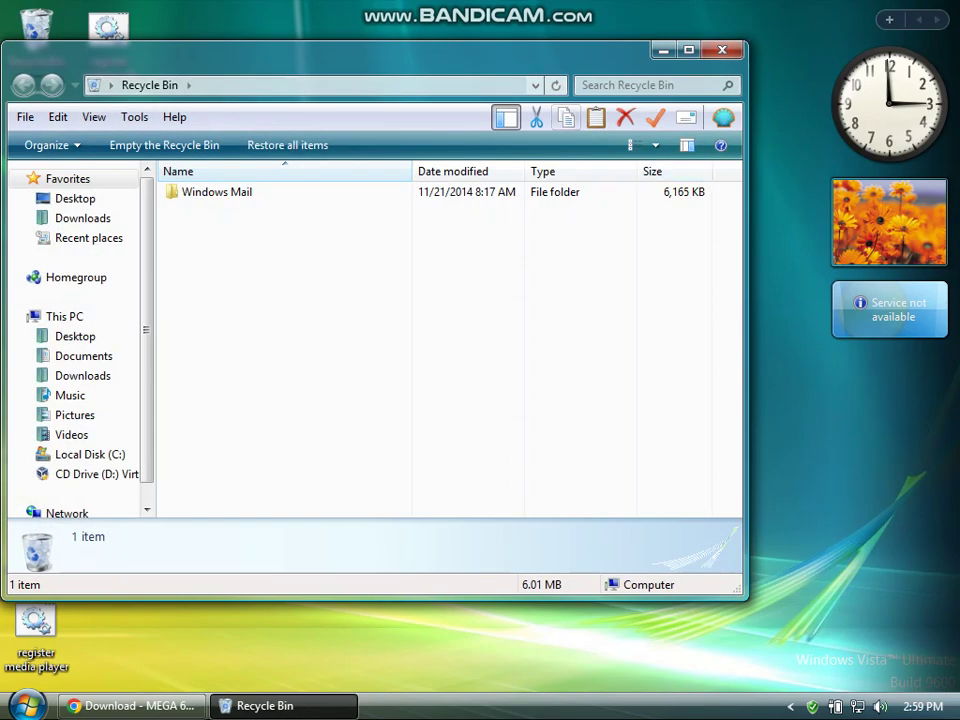
pyautogui.moveTo(432, 60); pyautogui.dragTo(519, 64)
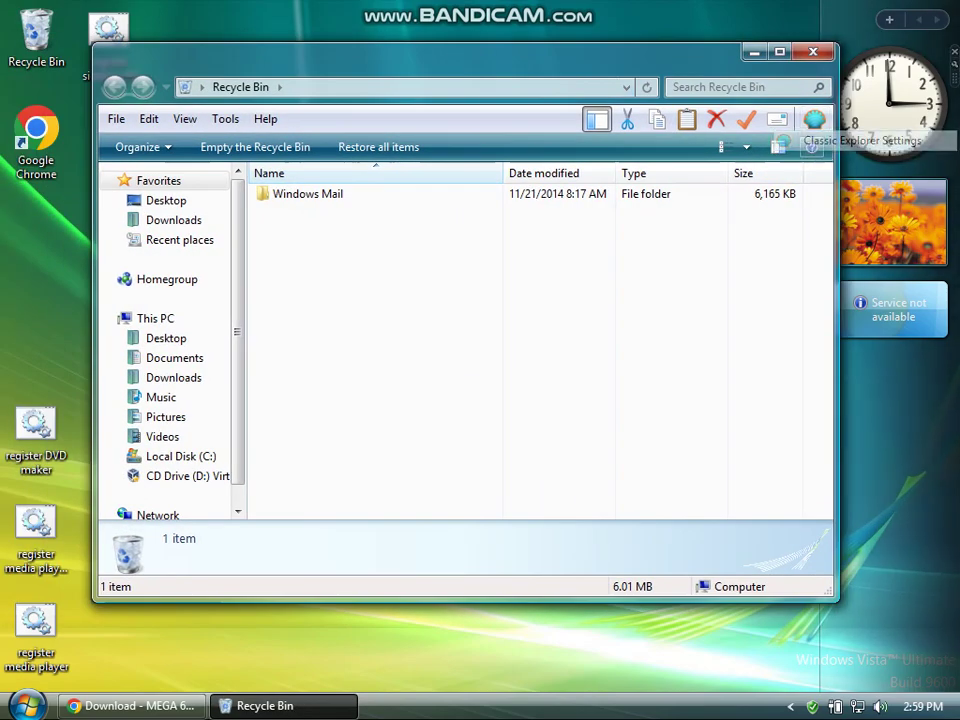
pyautogui.click(814, 120)
pyautogui.click(424, 177)
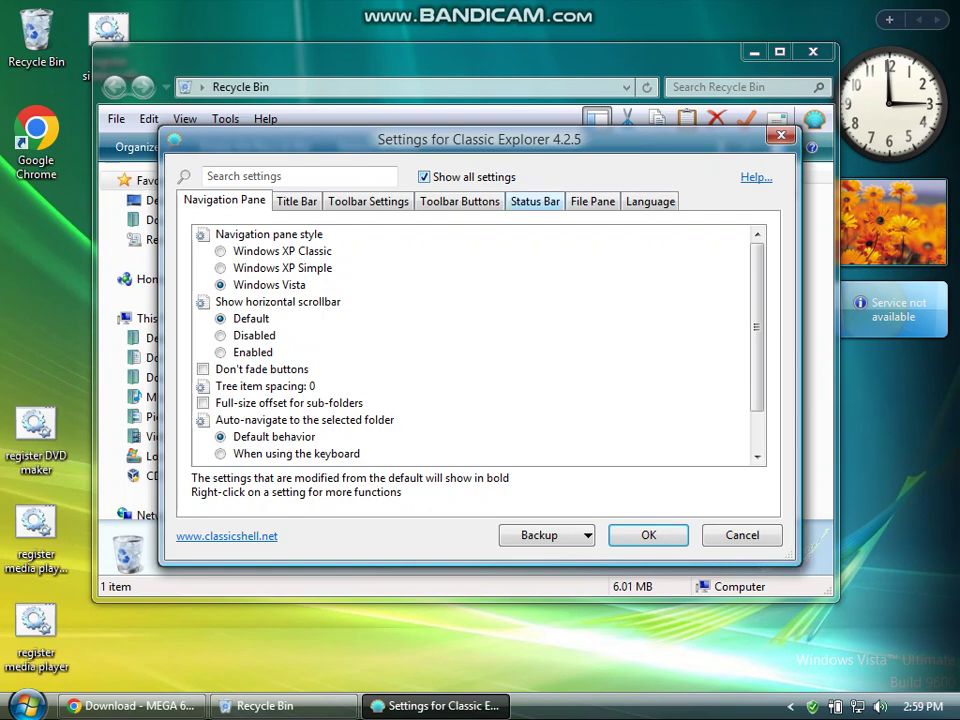
pyautogui.click(592, 201)
pyautogui.click(203, 301)
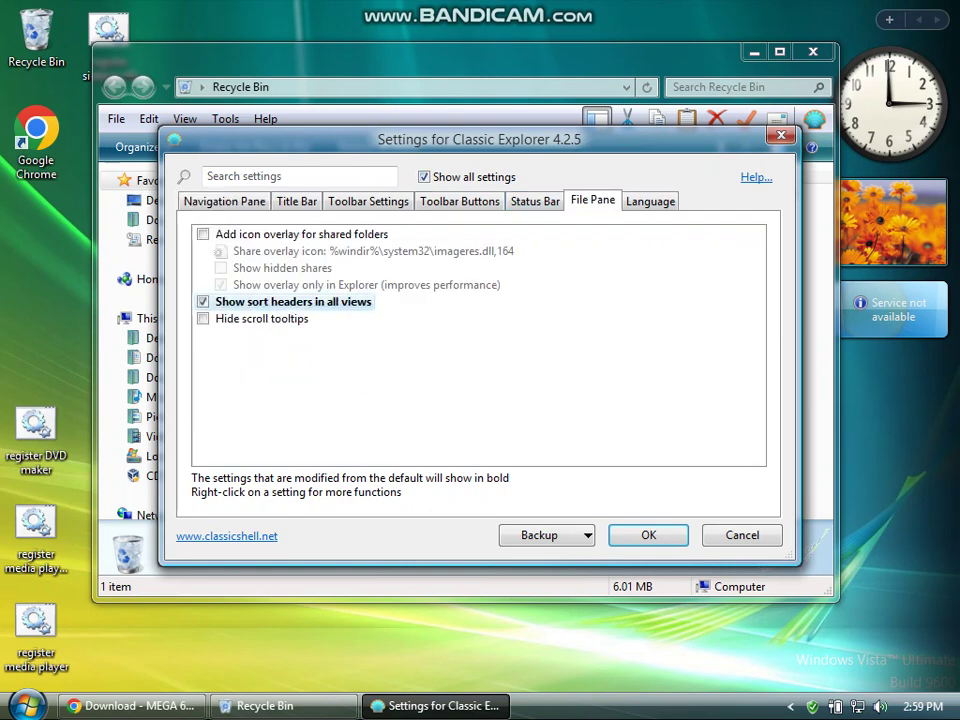
pyautogui.click(648, 535)
pyautogui.click(649, 420)
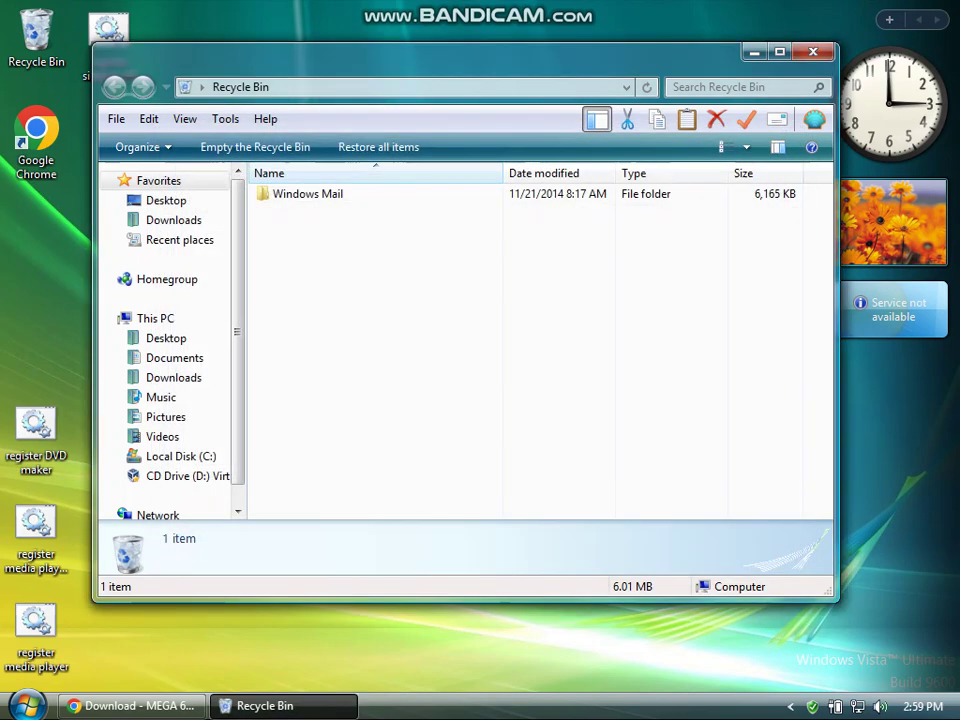
# - Hide the Classic Explorer toolbar in the Recycle Bin window and close the window
pyautogui.rightClick(514, 118)
pyautogui.click(590, 124)
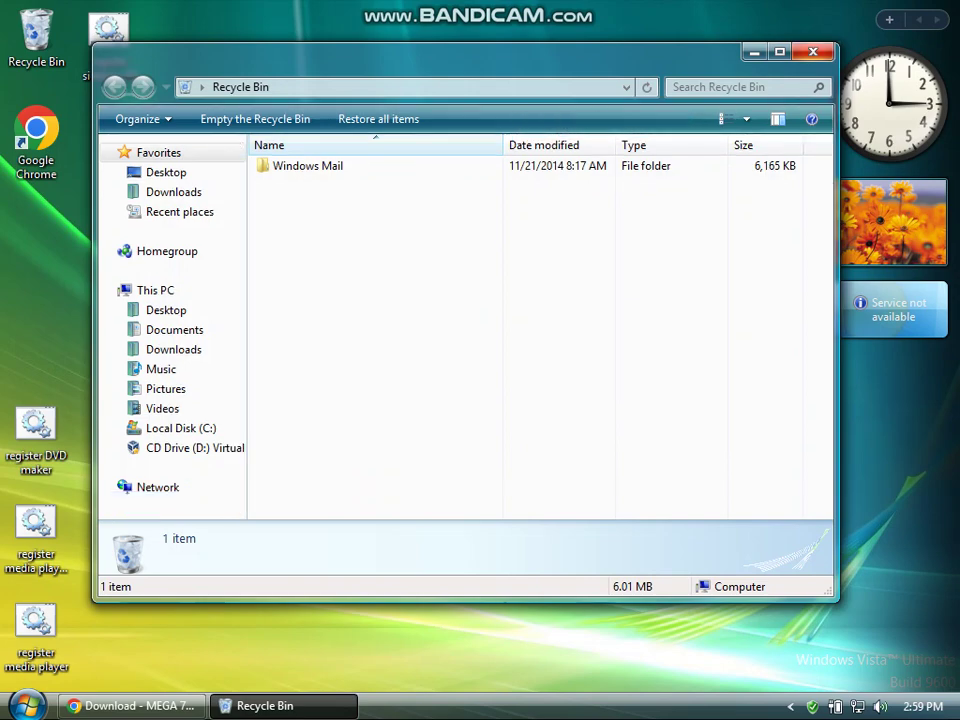
pyautogui.click(813, 52)
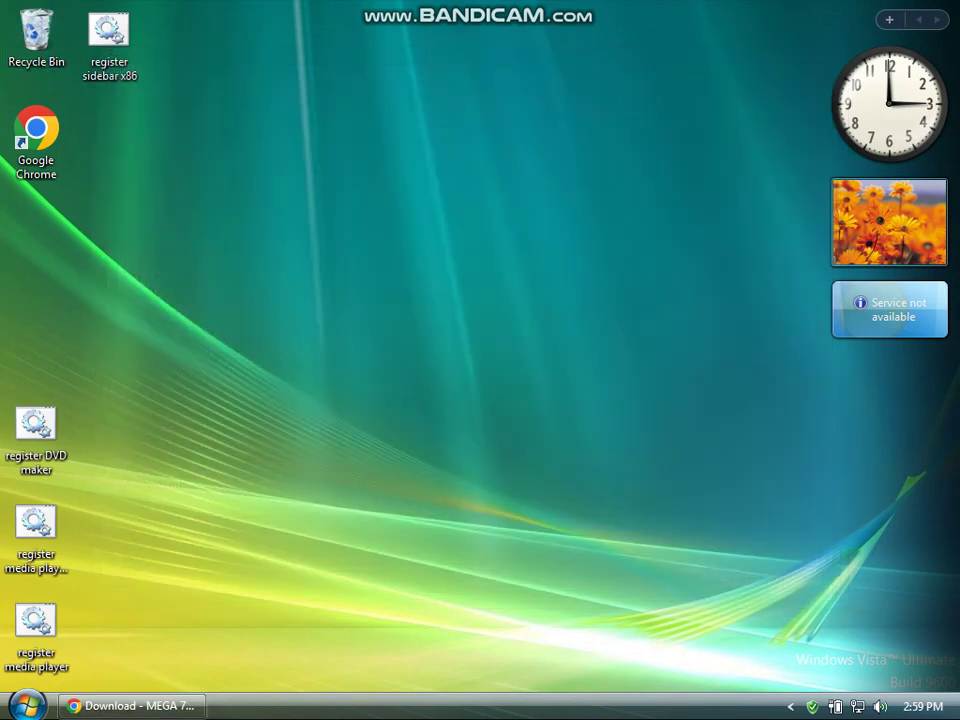
# - Browse from the Recycle Bin to the inner Windows Vista Transformation Pack folder in Downloads and check its Vista Sample Pictures folder
pyautogui.doubleClick(36, 36)
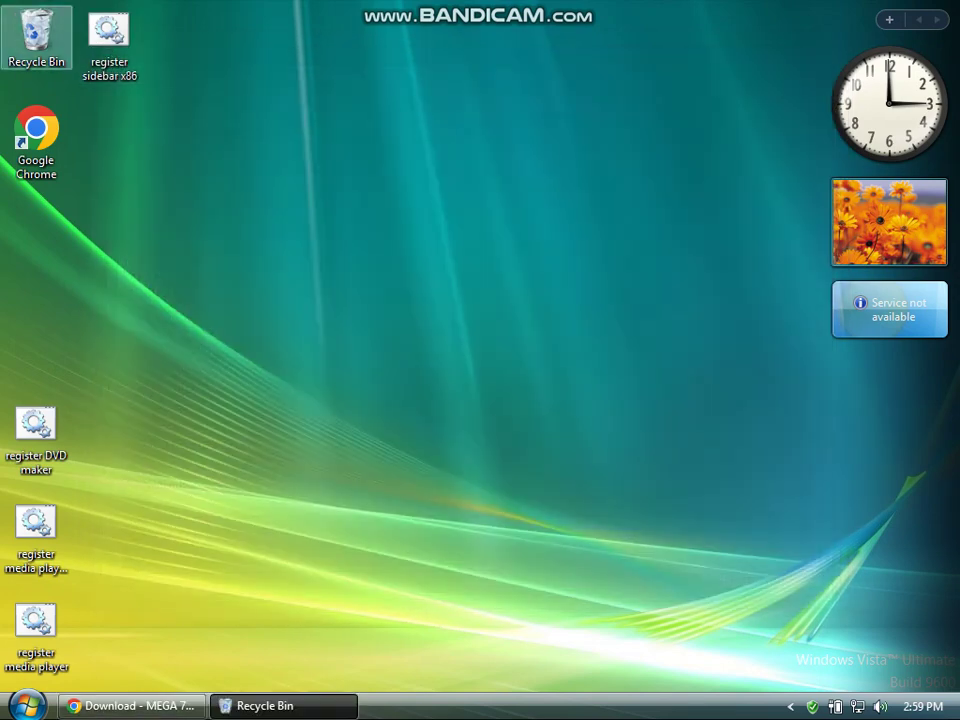
pyautogui.click(155, 290)
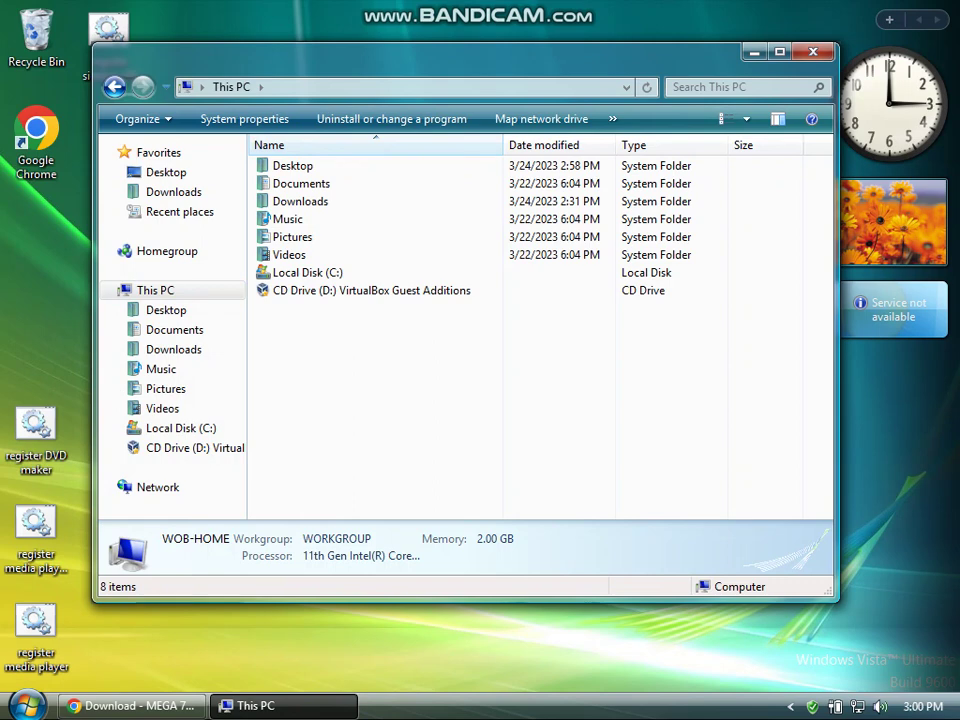
pyautogui.click(174, 191)
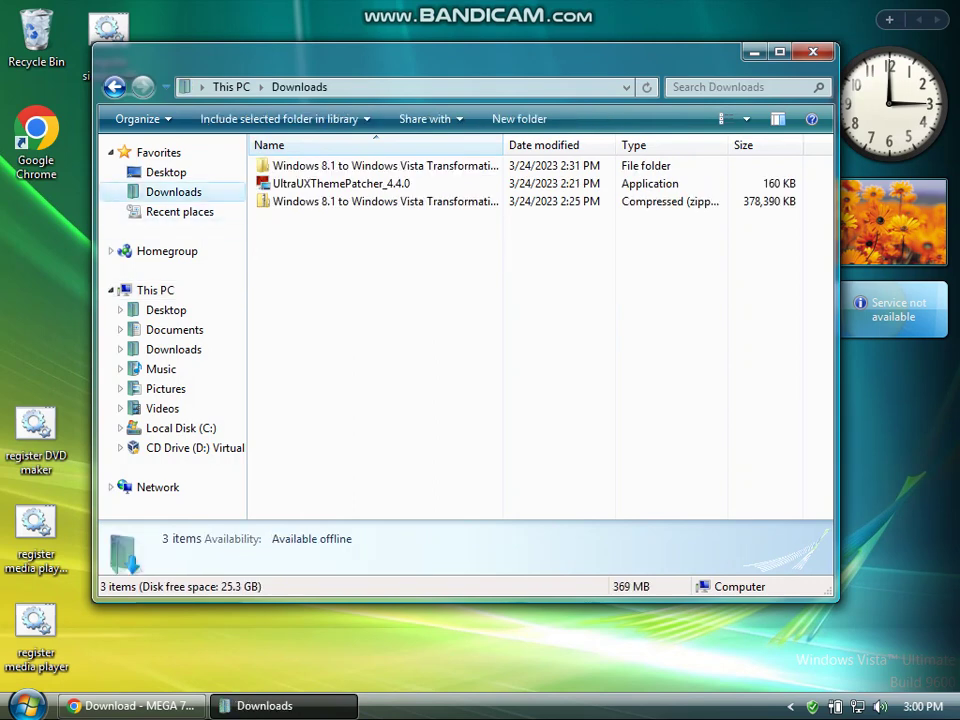
pyautogui.doubleClick(385, 166)
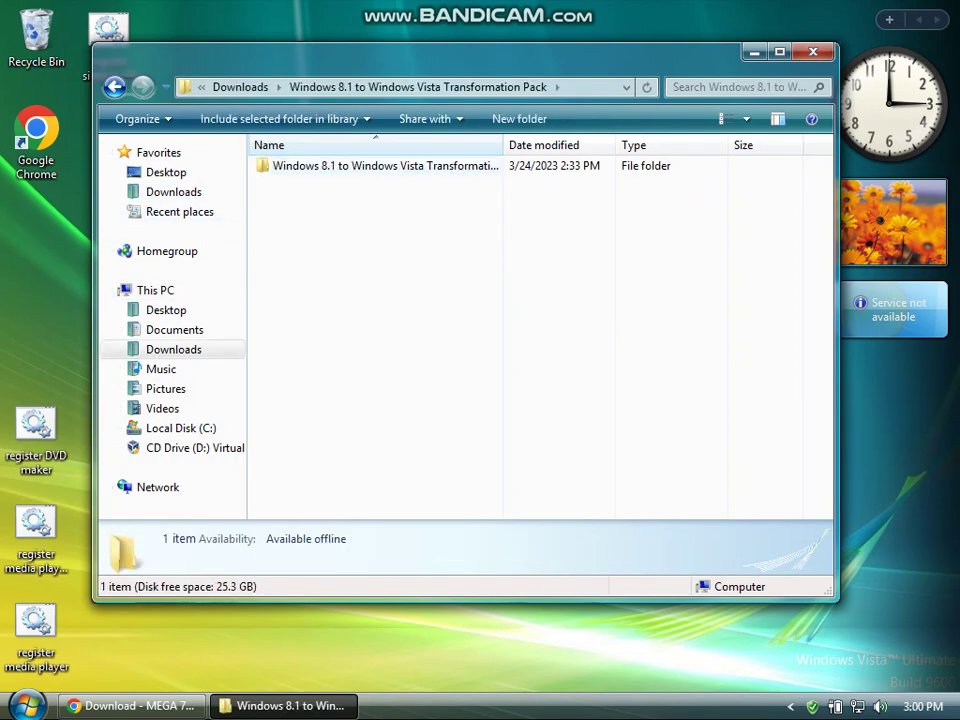
pyautogui.doubleClick(385, 166)
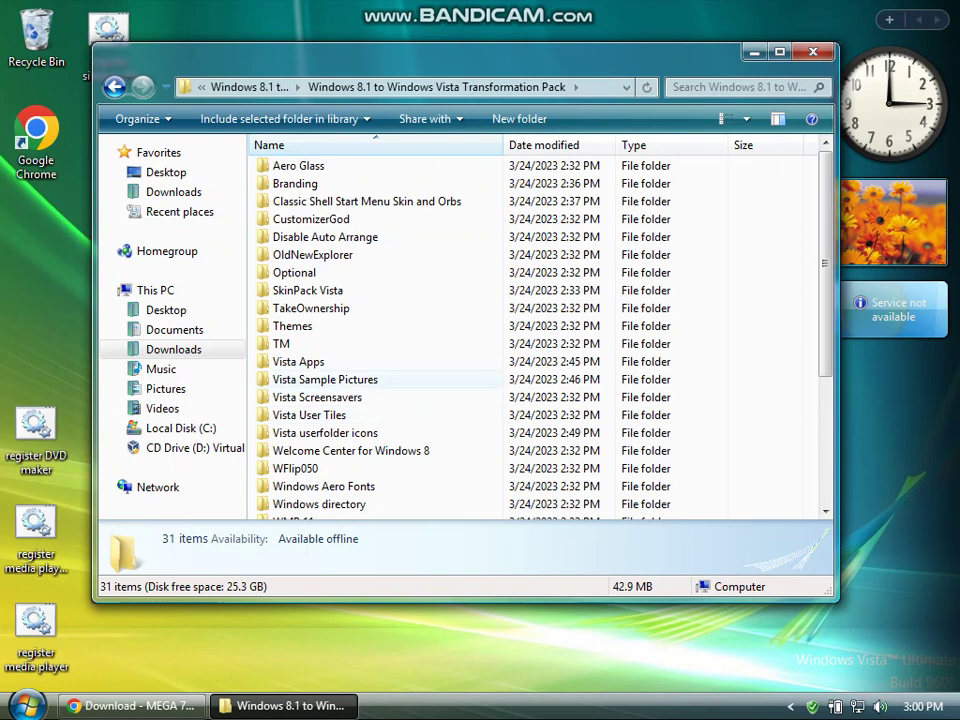
pyautogui.doubleClick(340, 380)
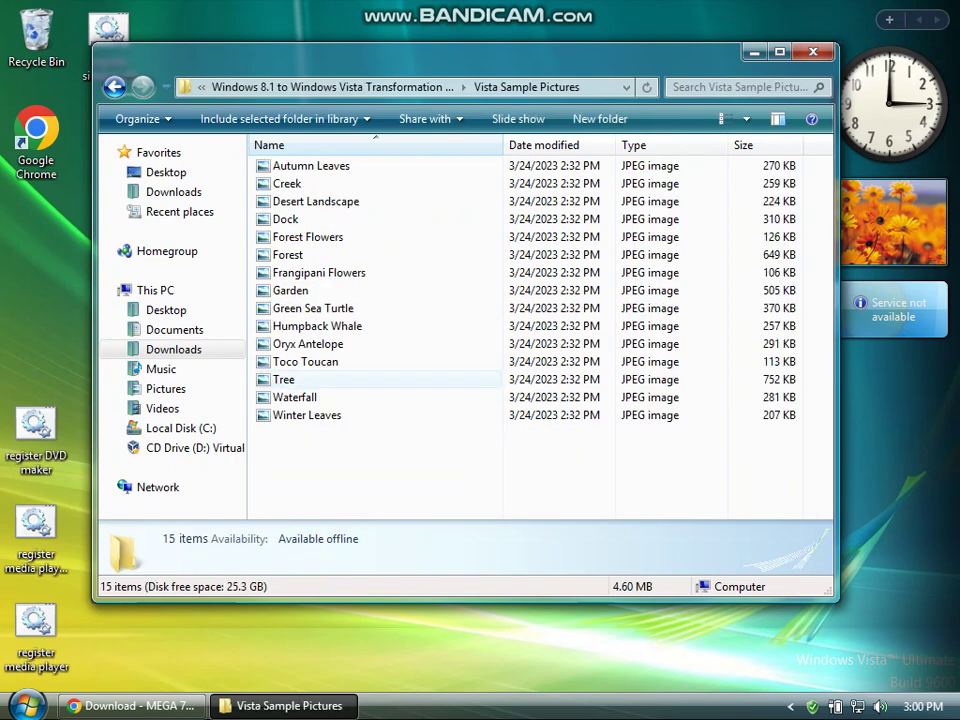
pyautogui.click(115, 87)
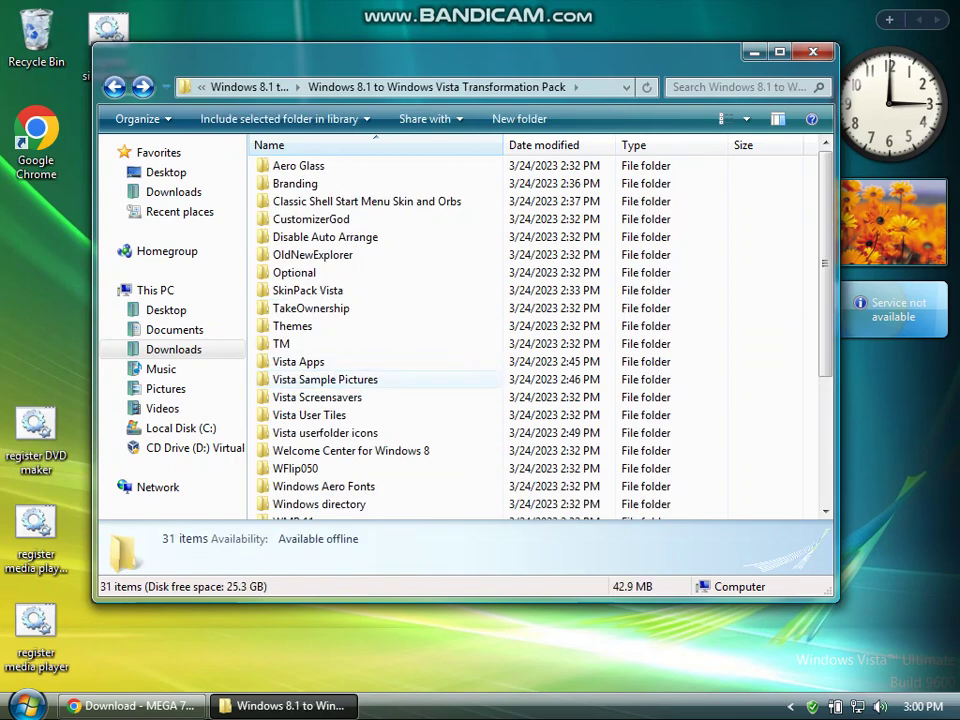
# - Rename the Vista Sample Pictures folder to "Sample Pictures" and move it into the Pictures folder
pyautogui.rightClick(369, 379)
pyautogui.click(418, 336)
pyautogui.click(300, 380)
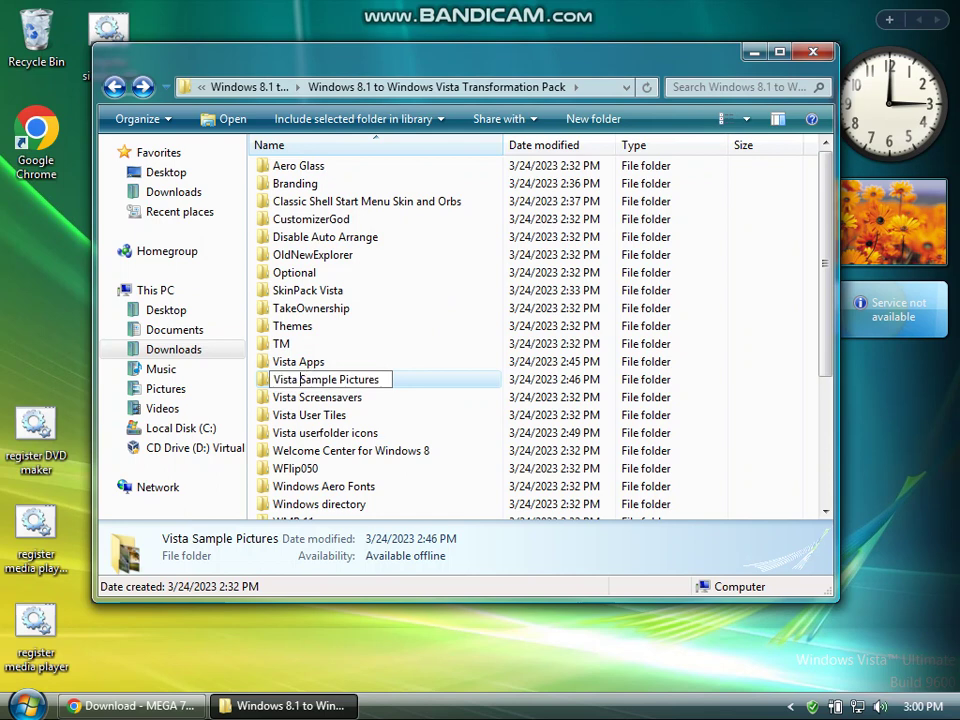
pyautogui.press('BackSpace')
pyautogui.press('Return')
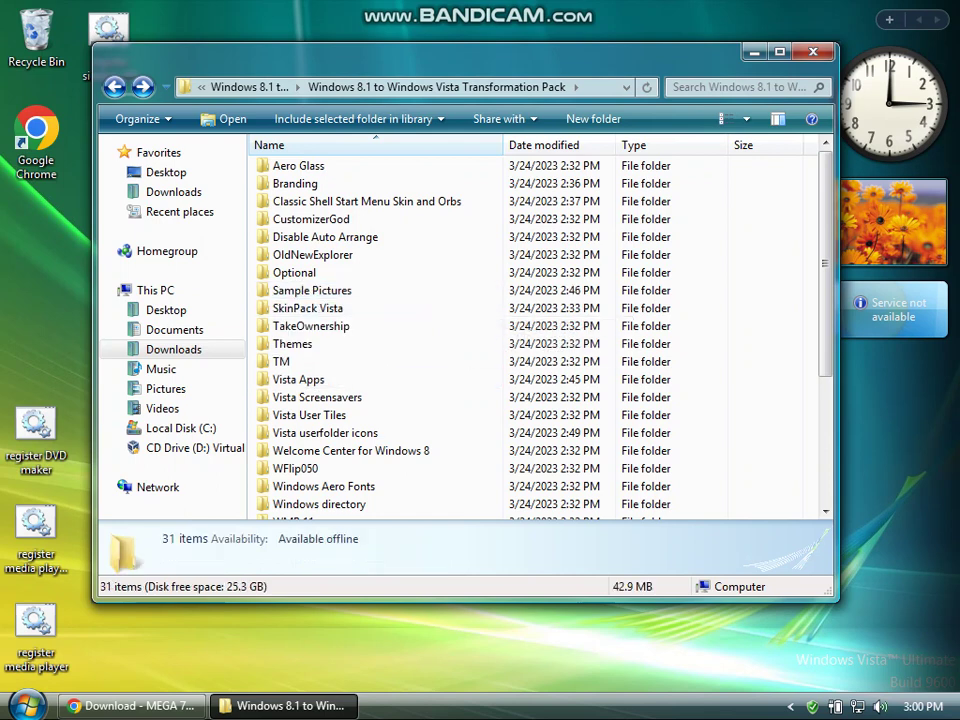
pyautogui.moveTo(312, 290); pyautogui.dragTo(165, 388)
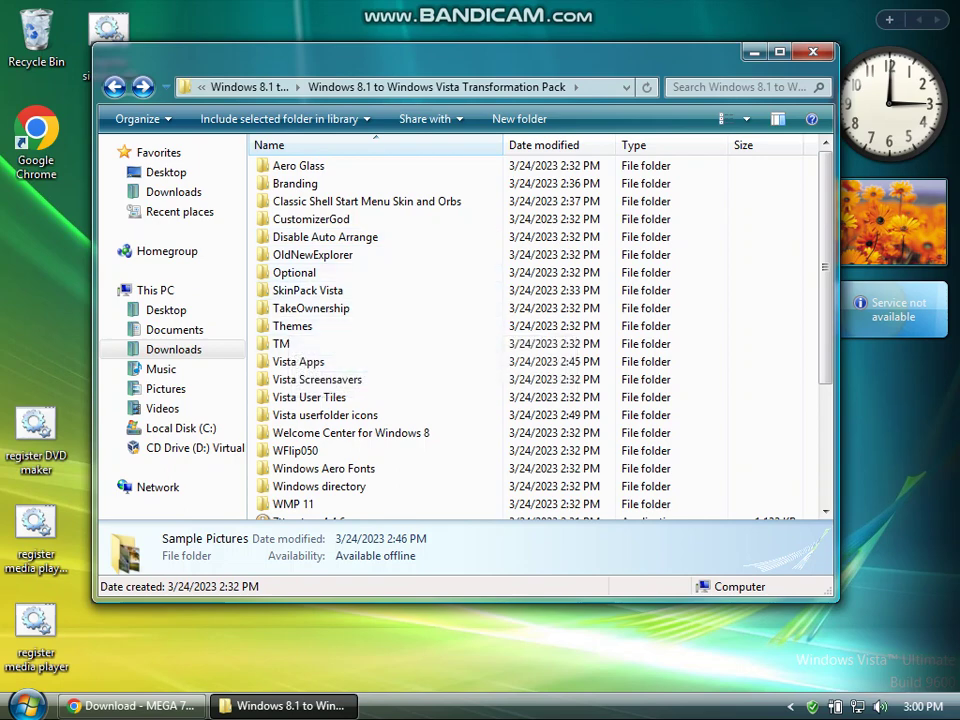
# - Move the Aurora, logon and Windows Energy screensavers from Vista Screensavers into the Windows System32 folder, and close the file window
pyautogui.doubleClick(317, 379)
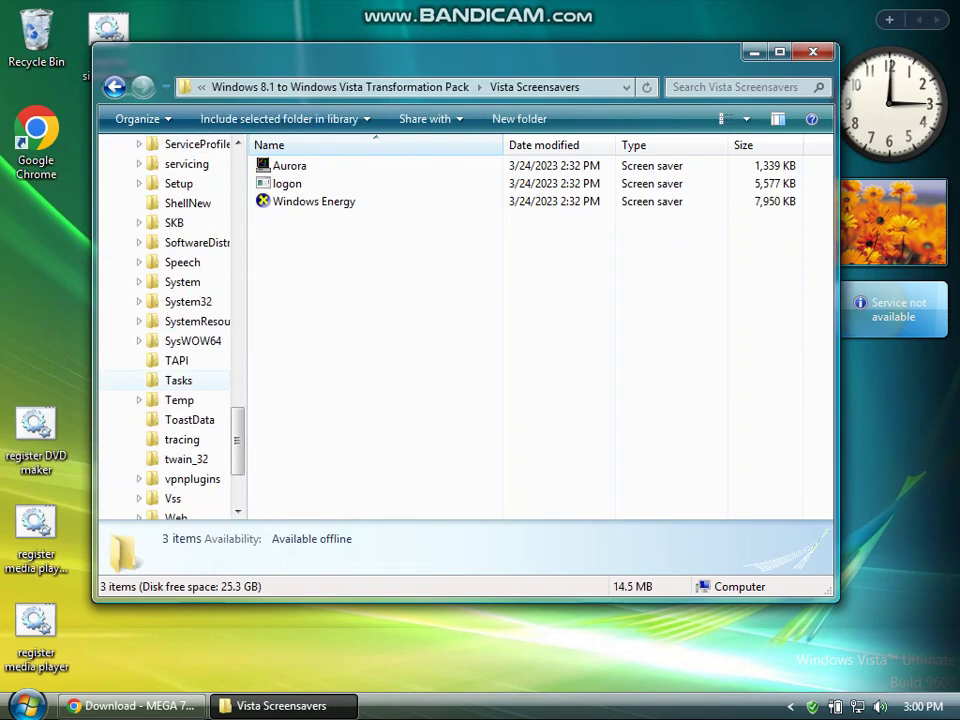
pyautogui.moveTo(362, 330); pyautogui.dragTo(188, 163)
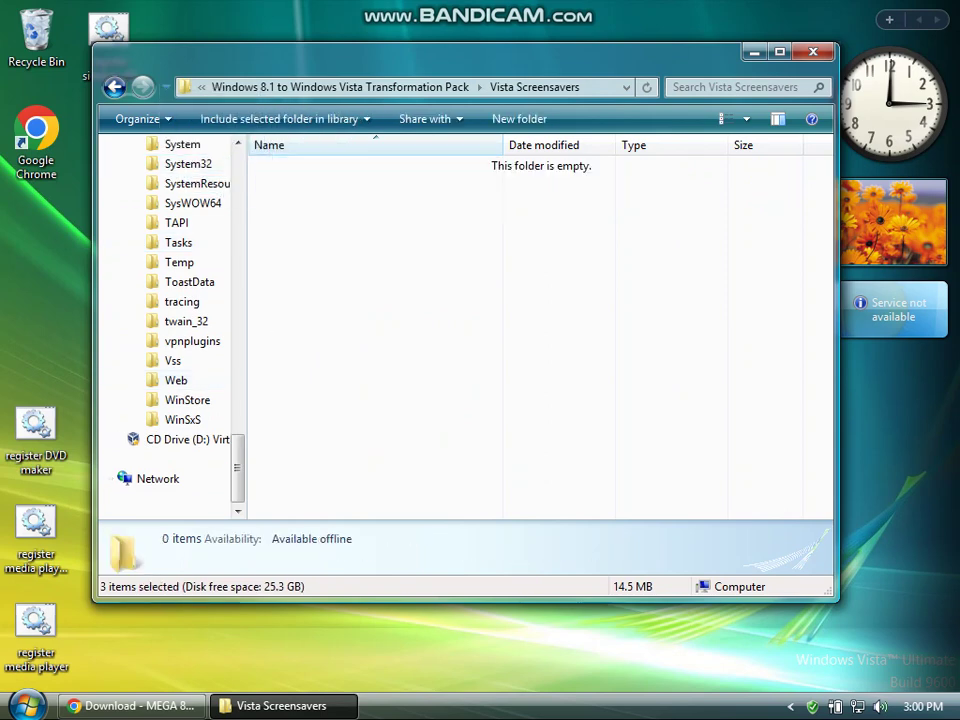
pyautogui.click(115, 87)
pyautogui.click(115, 87)
pyautogui.click(143, 87)
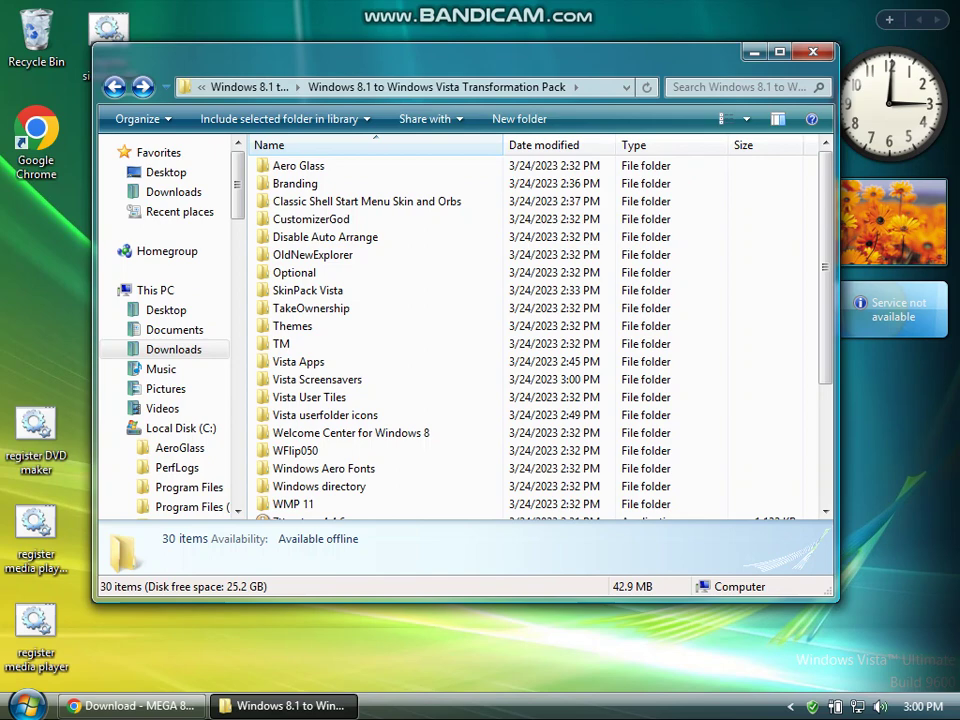
pyautogui.click(813, 52)
# - Run the "register DVD maker" script as administrator and acknowledge each DLL registration until it finishes
pyautogui.rightClick(25, 416)
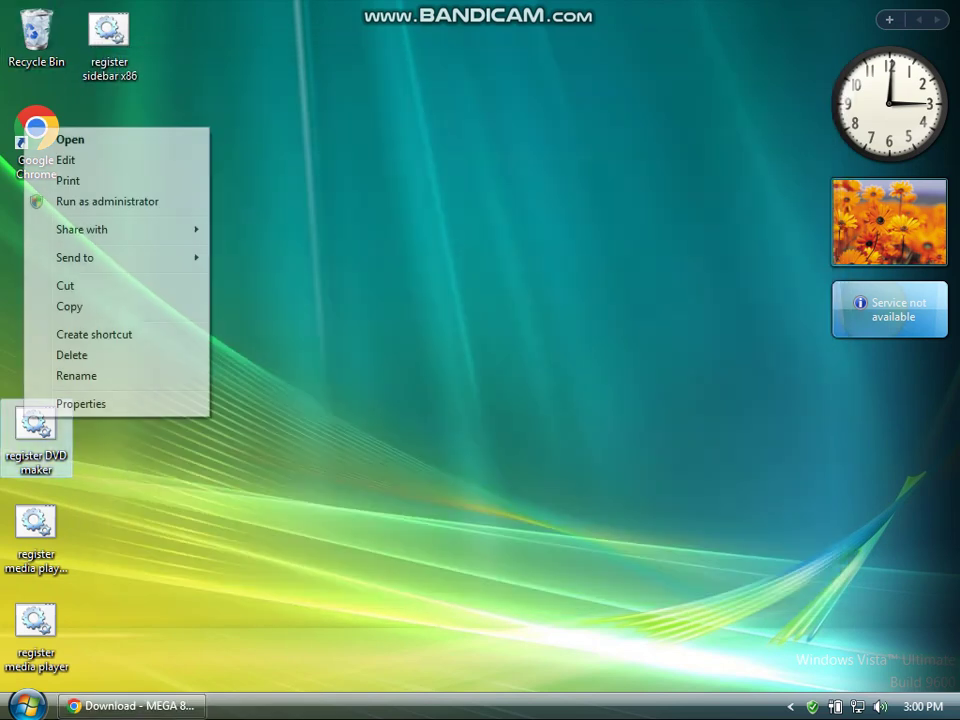
pyautogui.click(107, 202)
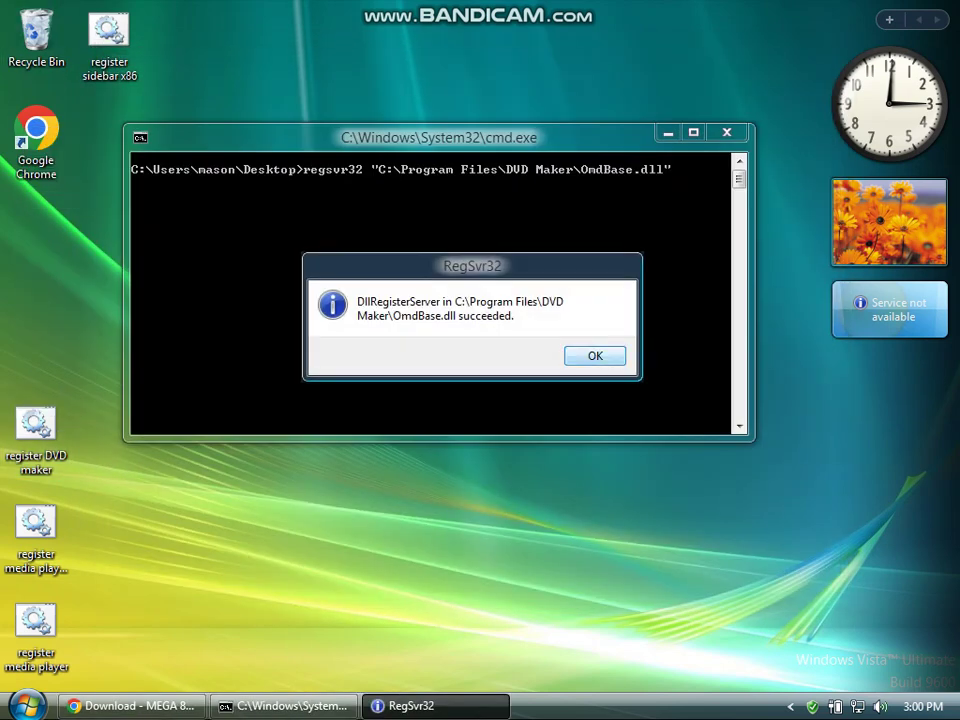
pyautogui.press('Return')
pyautogui.press('Return')
pyautogui.press('Return')
pyautogui.press('Return')
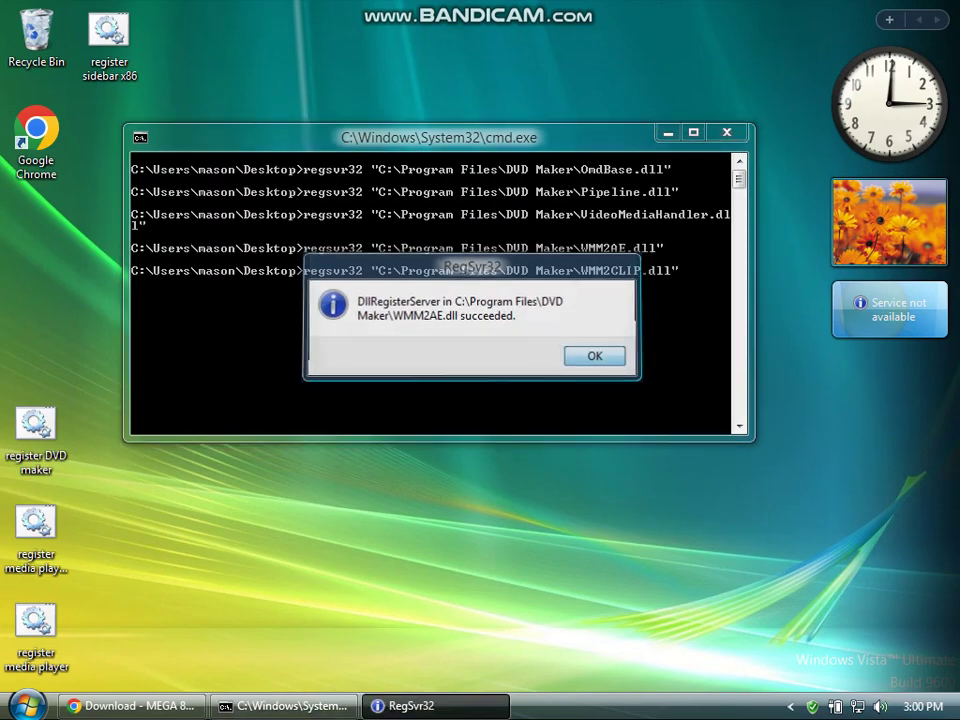
pyautogui.press('Return')
pyautogui.press('Return')
pyautogui.press('Return')
pyautogui.press('Return')
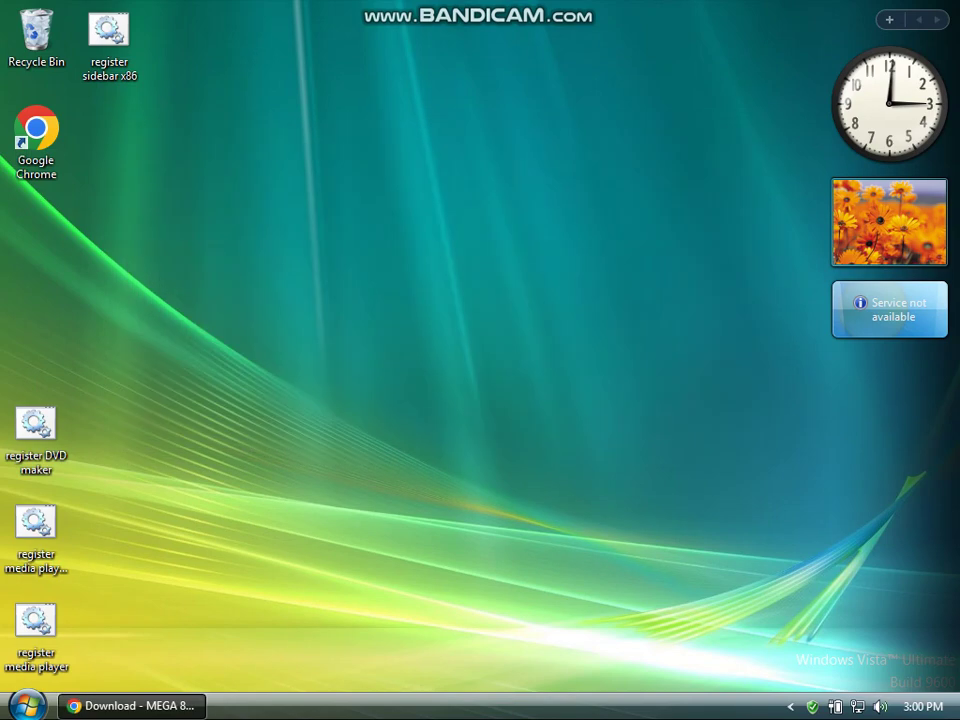
# - Run the "register sidebar x86" script as administrator and acknowledge its DLL registrations
pyautogui.rightClick(108, 30)
pyautogui.click(193, 131)
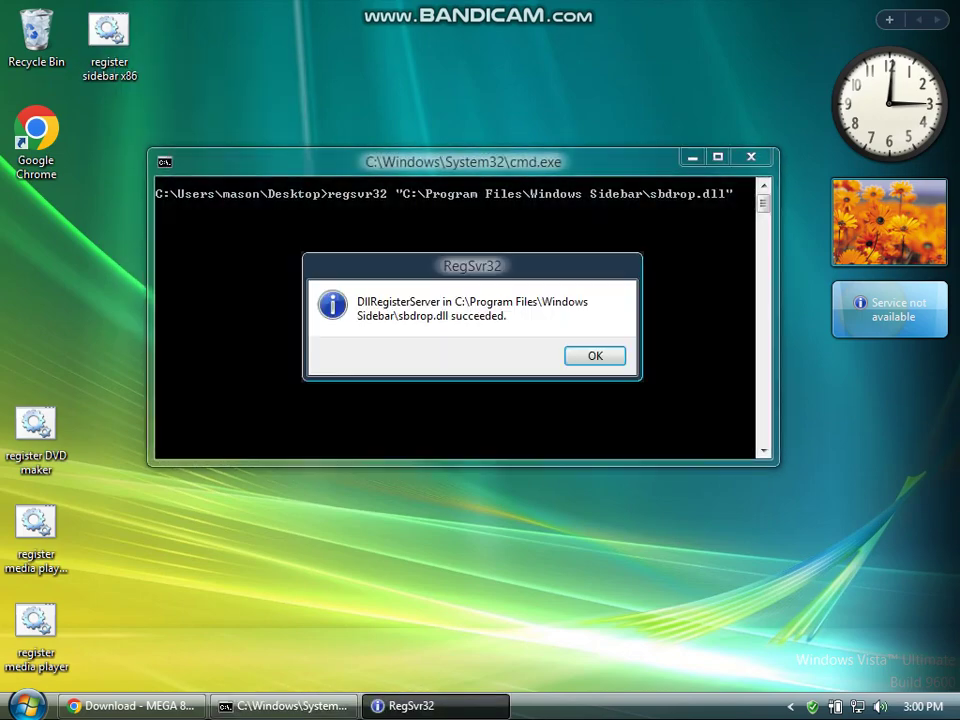
pyautogui.press('Return')
pyautogui.press('Return')
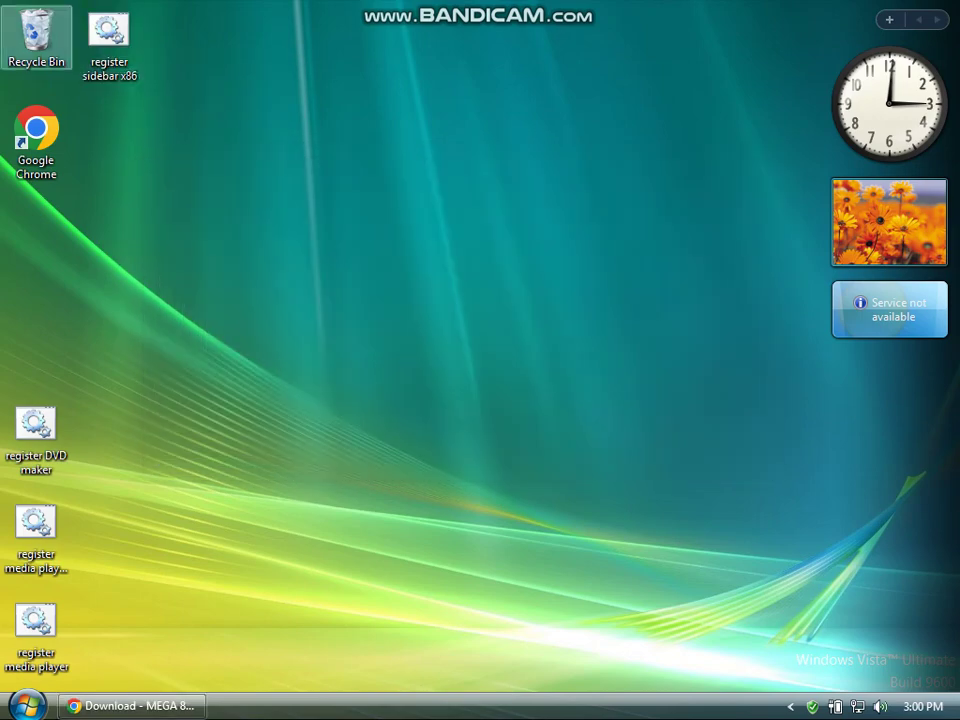
# - Create a desktop shortcut to WinCal from C:\Program Files\Windows Calendar and close the file window
pyautogui.doubleClick(36, 32)
pyautogui.click(180, 427)
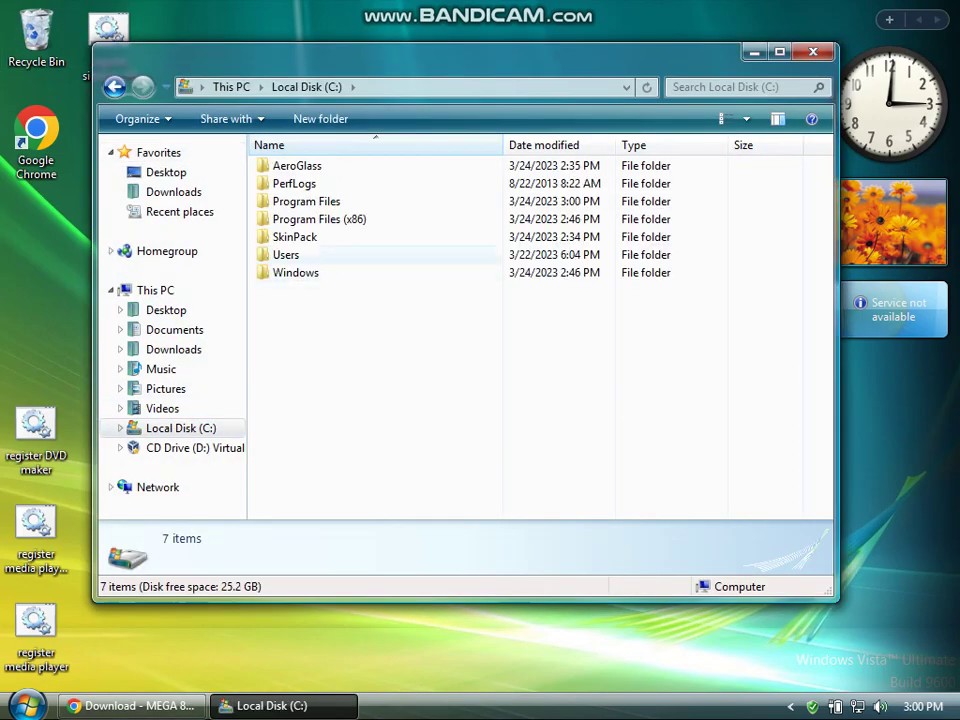
pyautogui.doubleClick(300, 194)
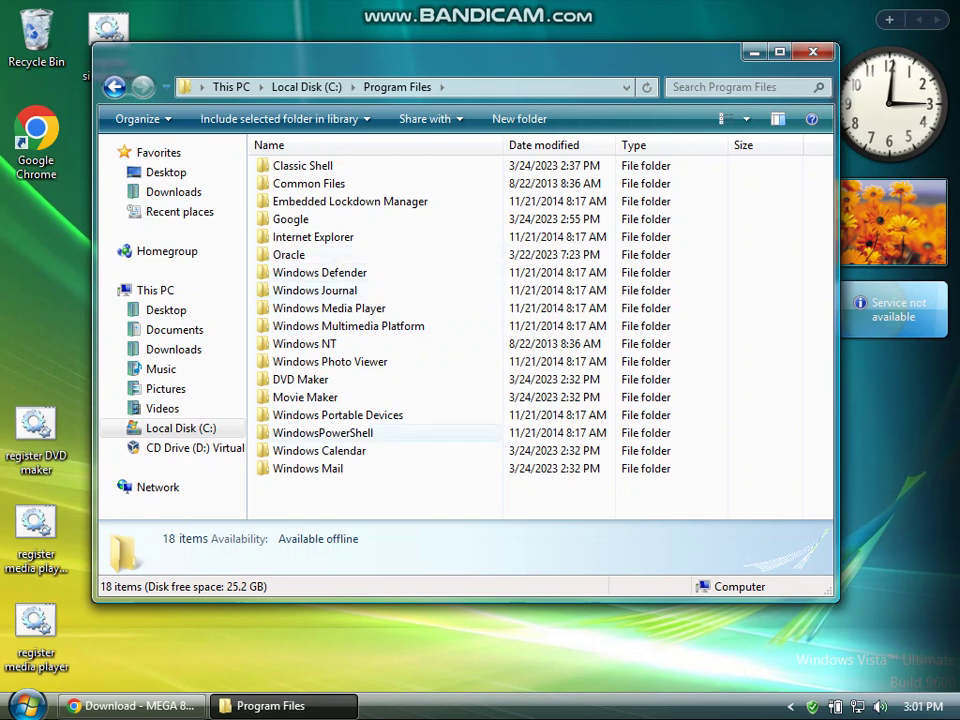
pyautogui.doubleClick(320, 450)
pyautogui.rightClick(310, 183)
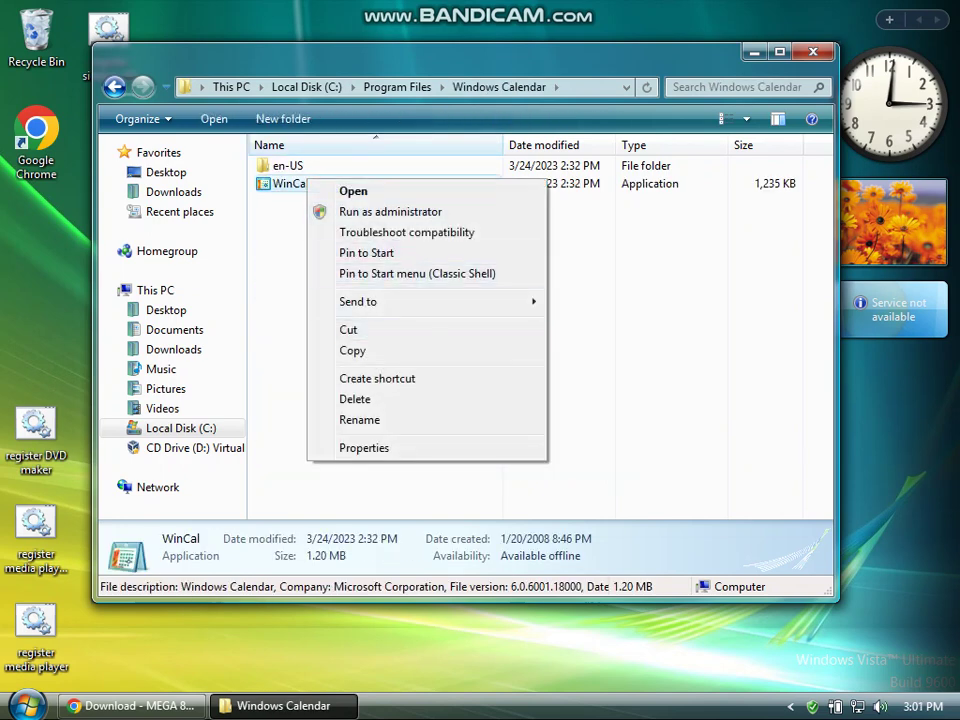
pyautogui.moveTo(343, 300)
pyautogui.click(625, 322)
pyautogui.click(625, 322)
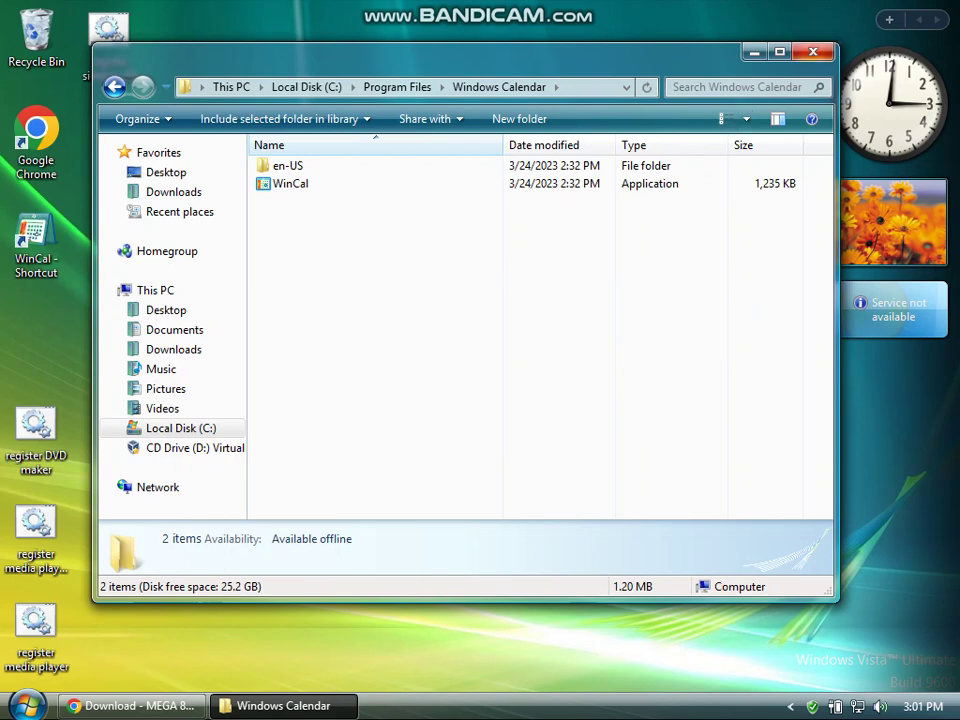
pyautogui.hotkey('alt', 'F4')
# - Rename the WinCal desktop shortcut to "Windows Calendar"
pyautogui.rightClick(50, 253)
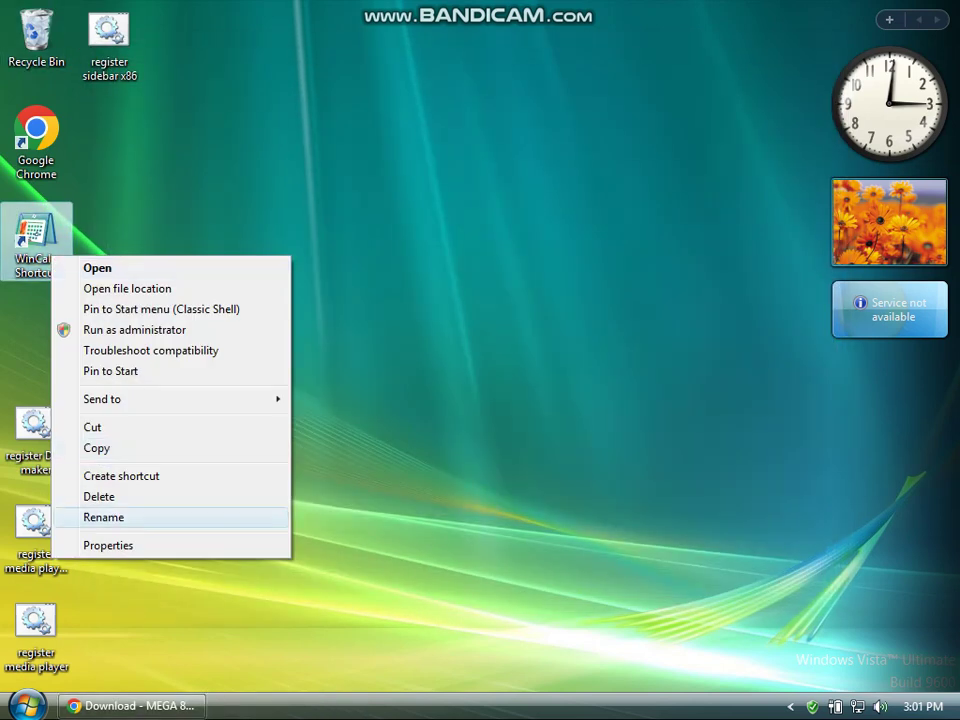
pyautogui.click(104, 517)
pyautogui.write('Windows')
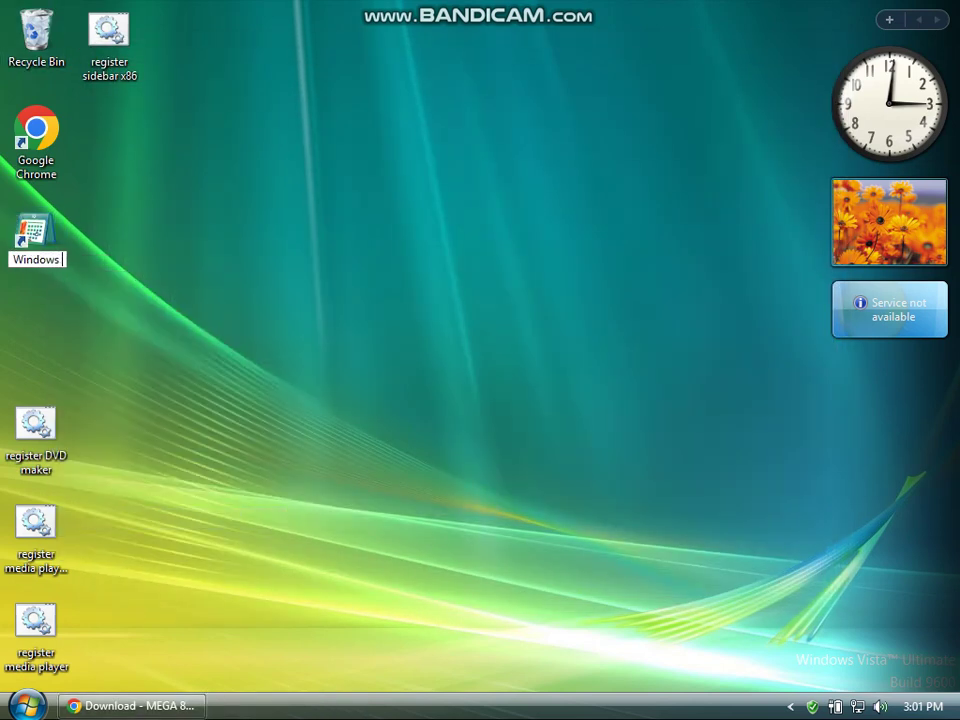
pyautogui.write(' Calendar')
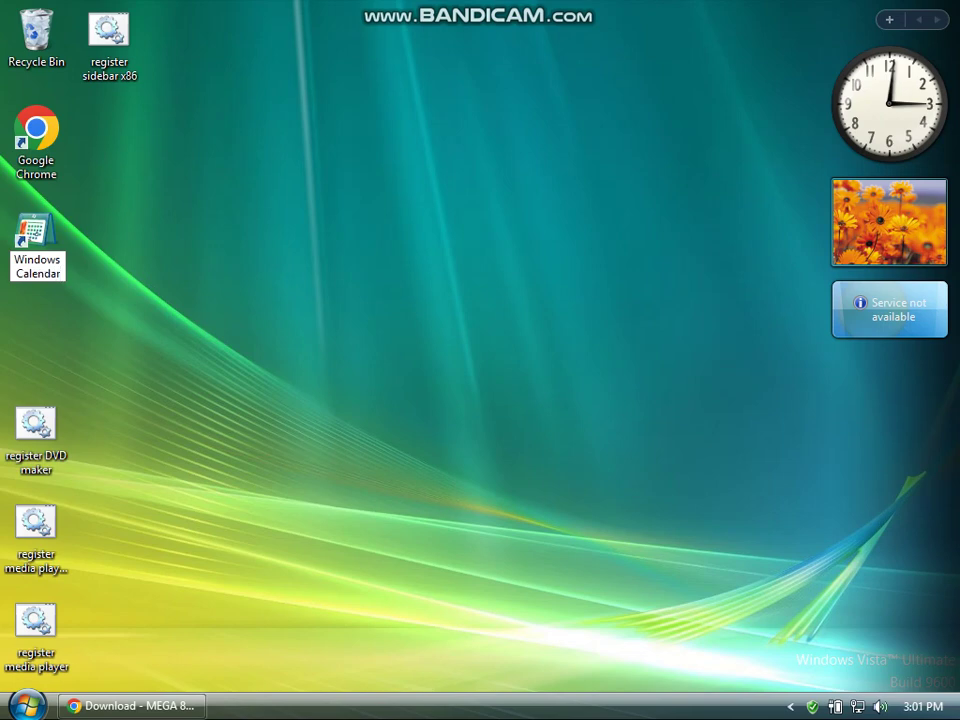
pyautogui.press('Return')
pyautogui.click(125, 265)
# - Move the Windows Calendar shortcut from the desktop into the Start menu's program list, check the list and close the menu
pyautogui.moveTo(37, 234); pyautogui.dragTo(167, 380)
pyautogui.moveTo(80, 600); pyautogui.dragTo(167, 336)
pyautogui.scroll(1, 167, 431)
pyautogui.scroll(-1, 167, 431)
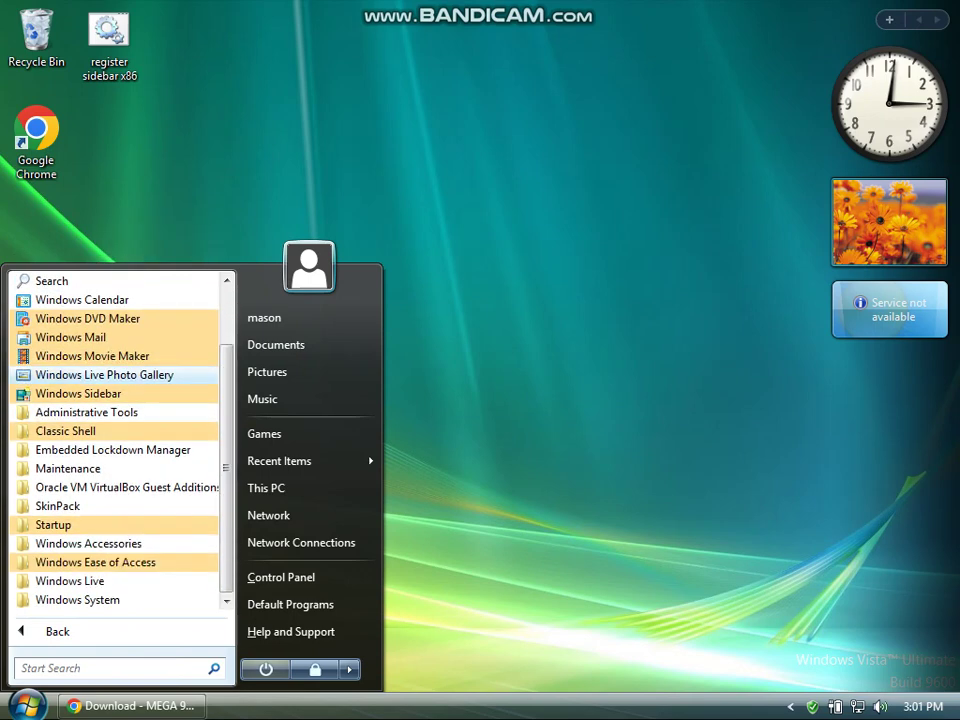
pyautogui.scroll(2, 167, 431)
pyautogui.click(500, 430)
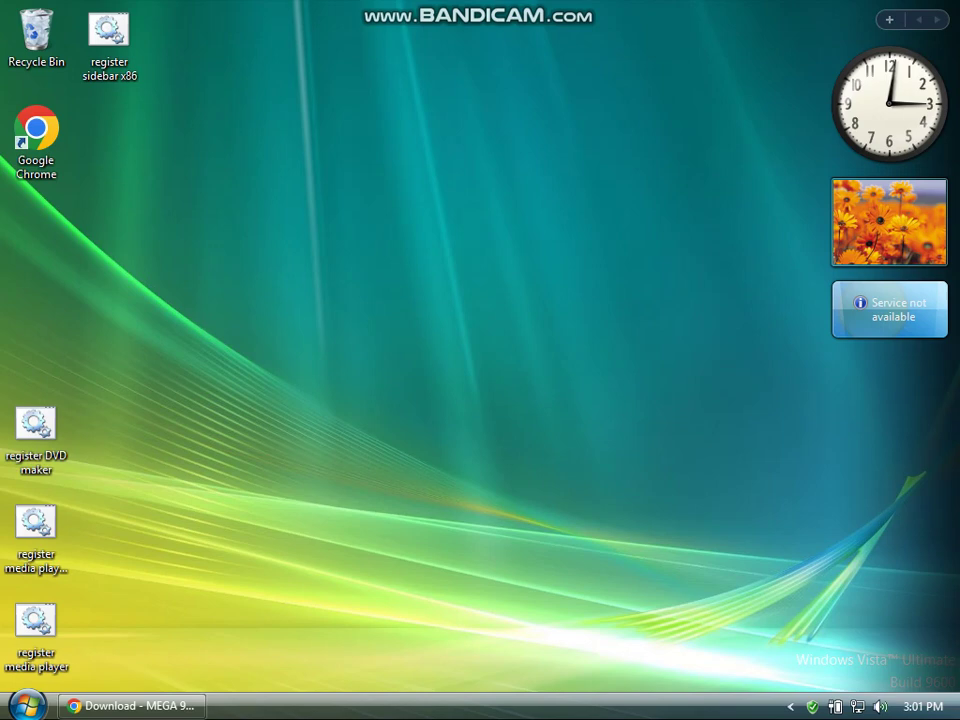
# - Browse from the Recycle Bin to the Vista User Tiles folder inside the Transformation Pack in Downloads
pyautogui.doubleClick(36, 36)
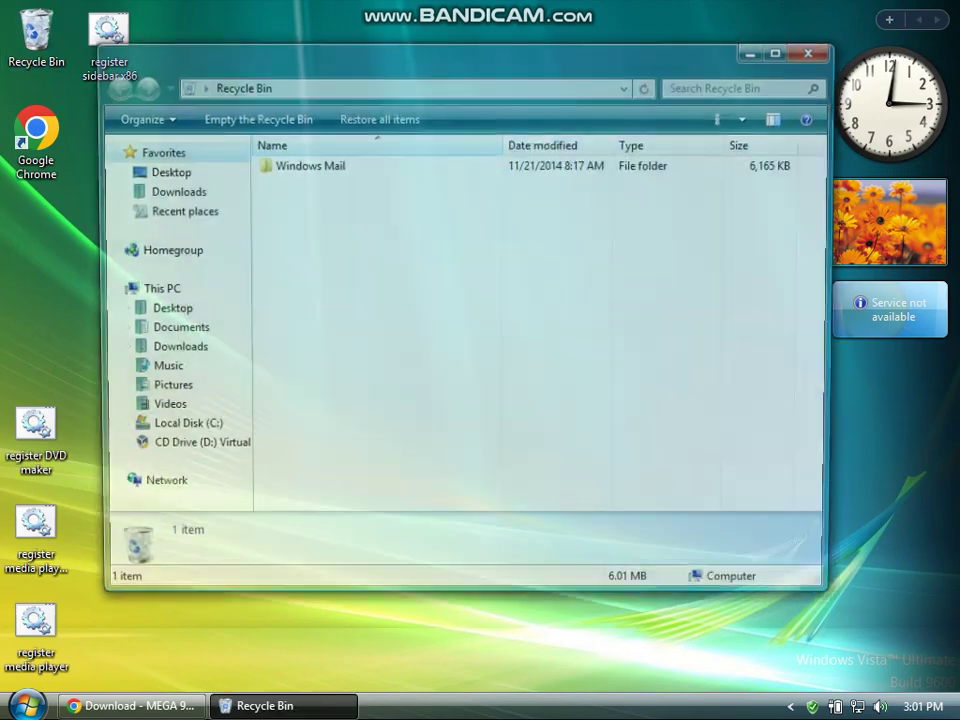
pyautogui.click(174, 192)
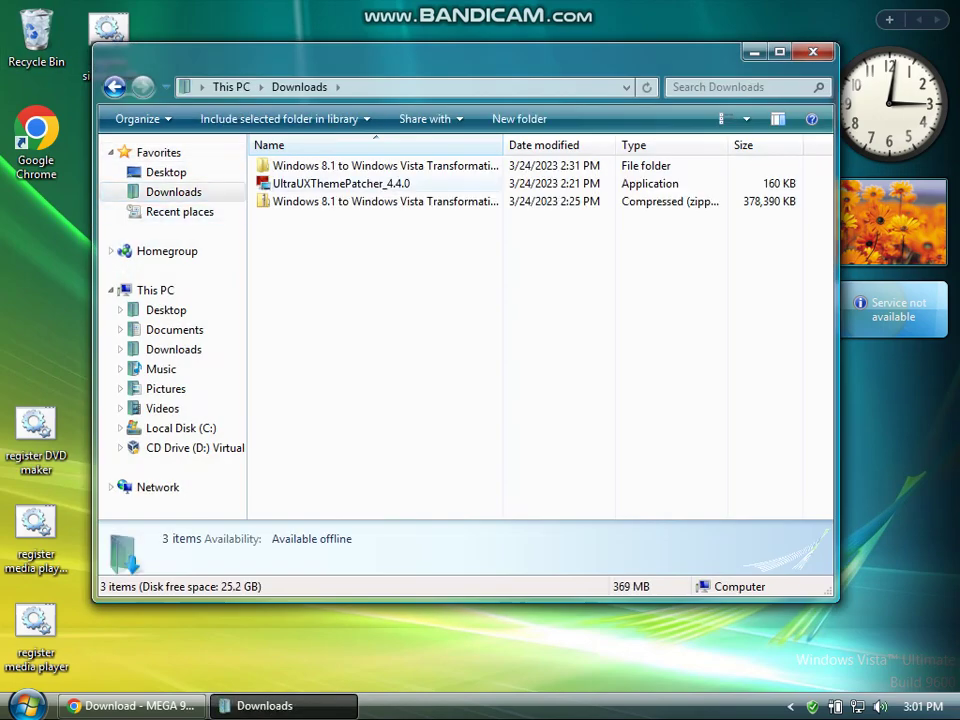
pyautogui.doubleClick(330, 165)
pyautogui.doubleClick(330, 164)
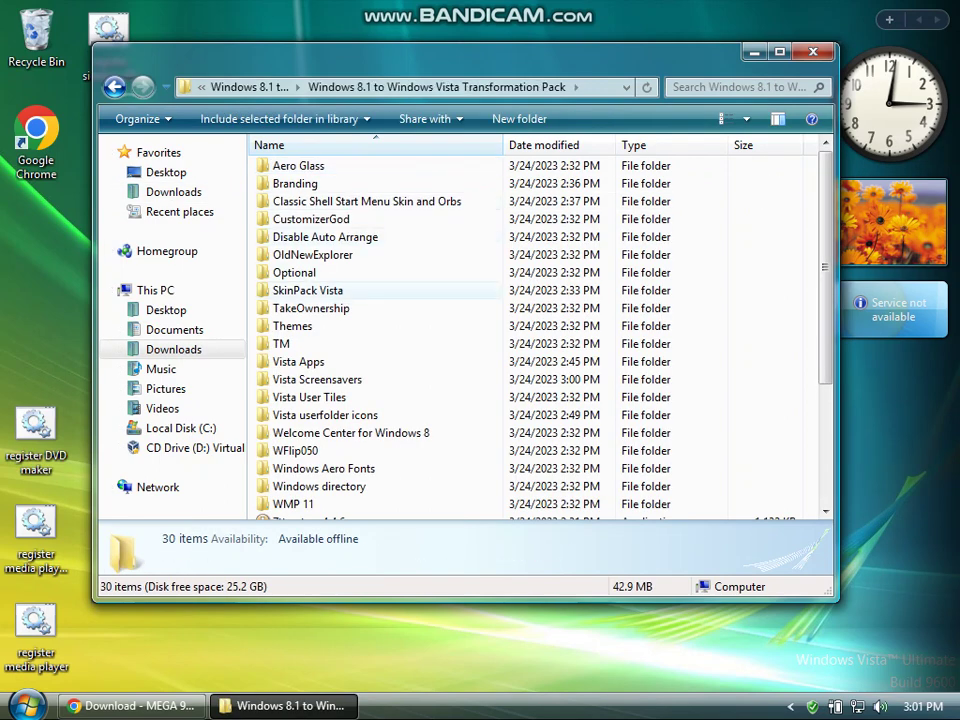
pyautogui.doubleClick(309, 397)
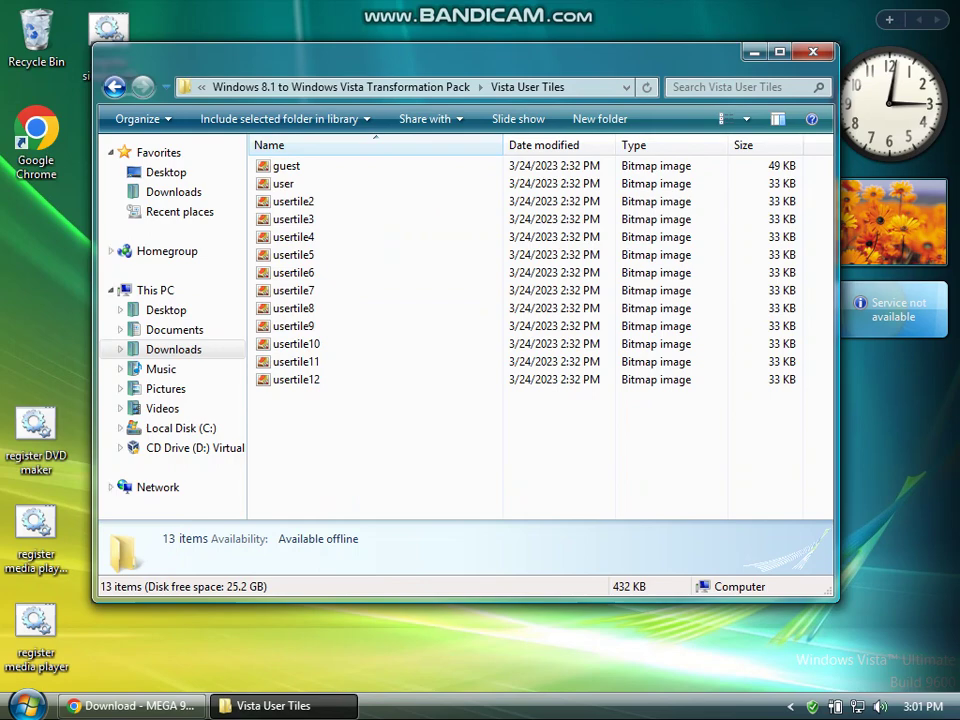
# - Search the Classic Start Menu settings for "user" and open the image picker of the User picture setting
pyautogui.rightClick(27, 705)
pyautogui.click(42, 656)
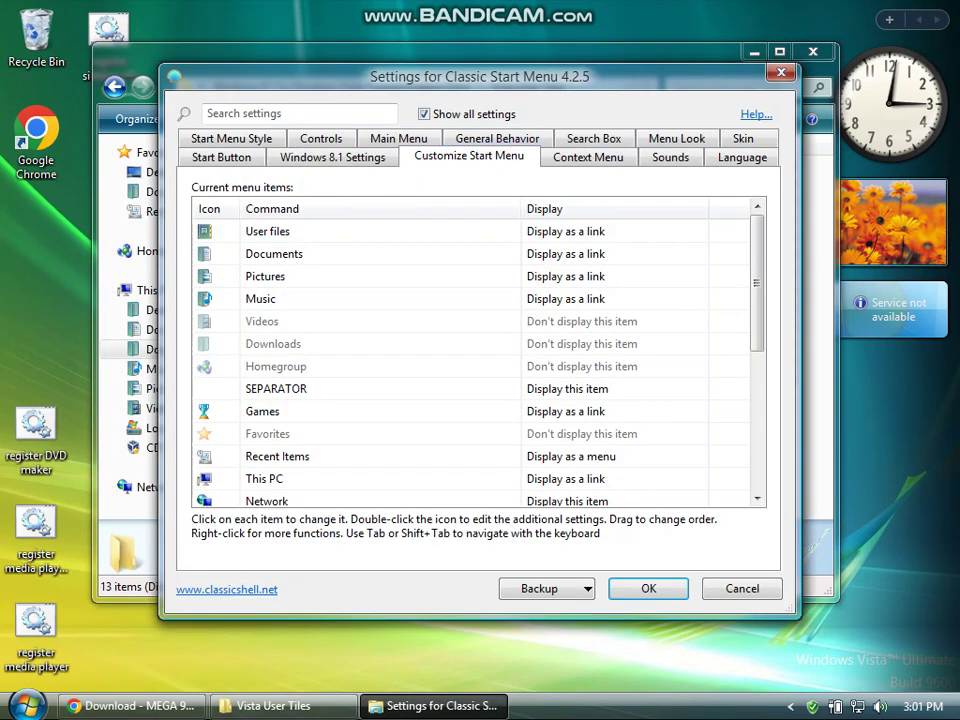
pyautogui.click(299, 114)
pyautogui.write('user')
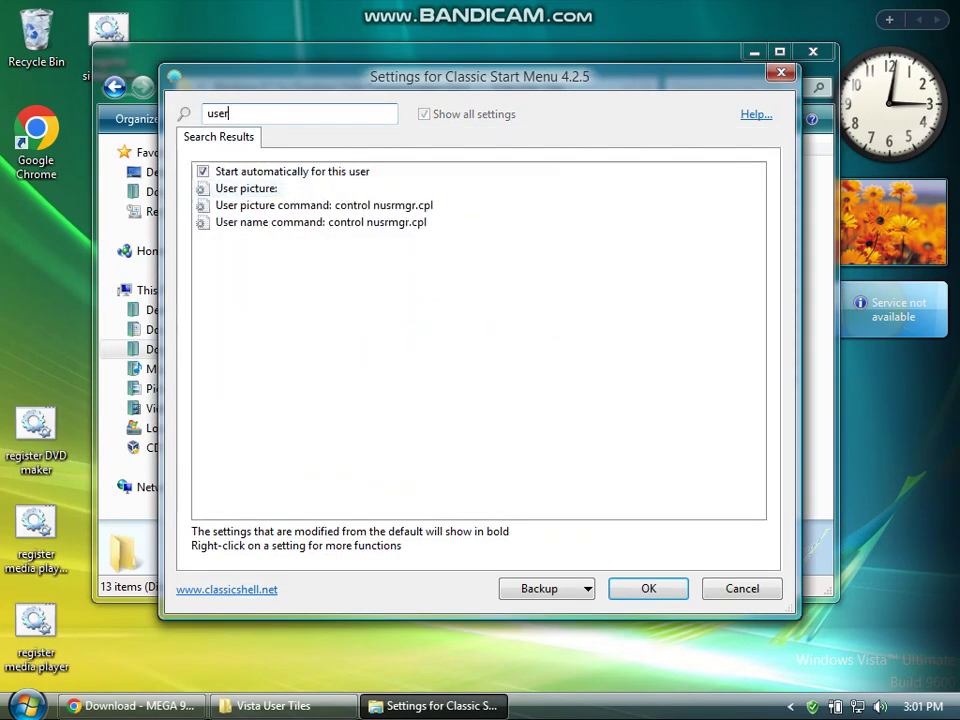
pyautogui.click(247, 189)
pyautogui.click(302, 189)
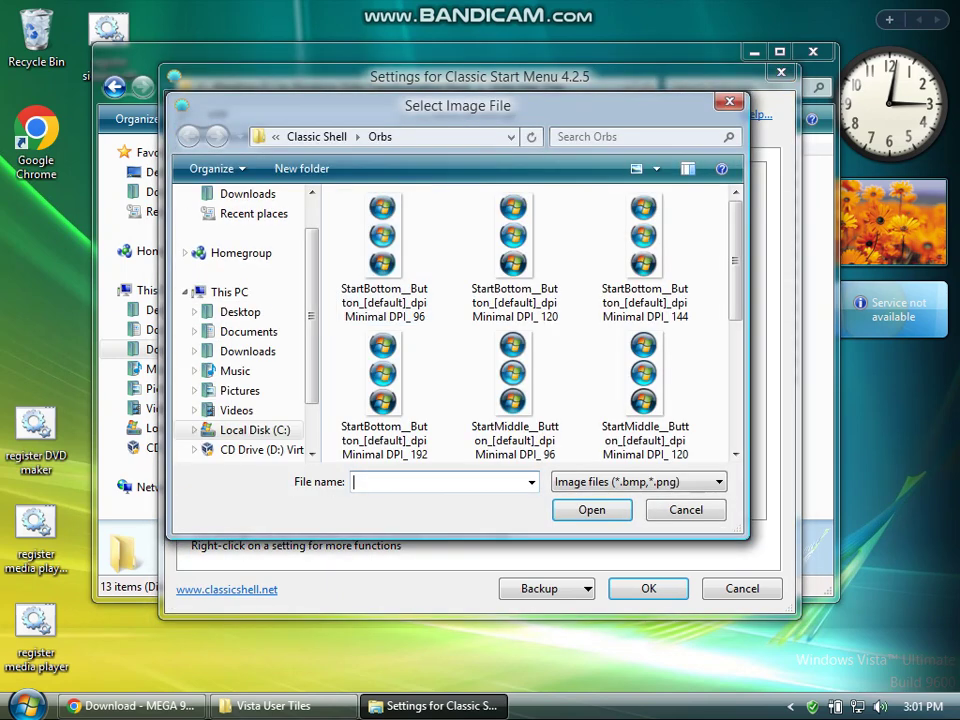
# - Set the Start menu user picture to user.bmp from the Transformation Pack's Vista User Tiles folder and save the settings
pyautogui.moveTo(312, 270); pyautogui.dragTo(312, 238)
pyautogui.click(247, 242)
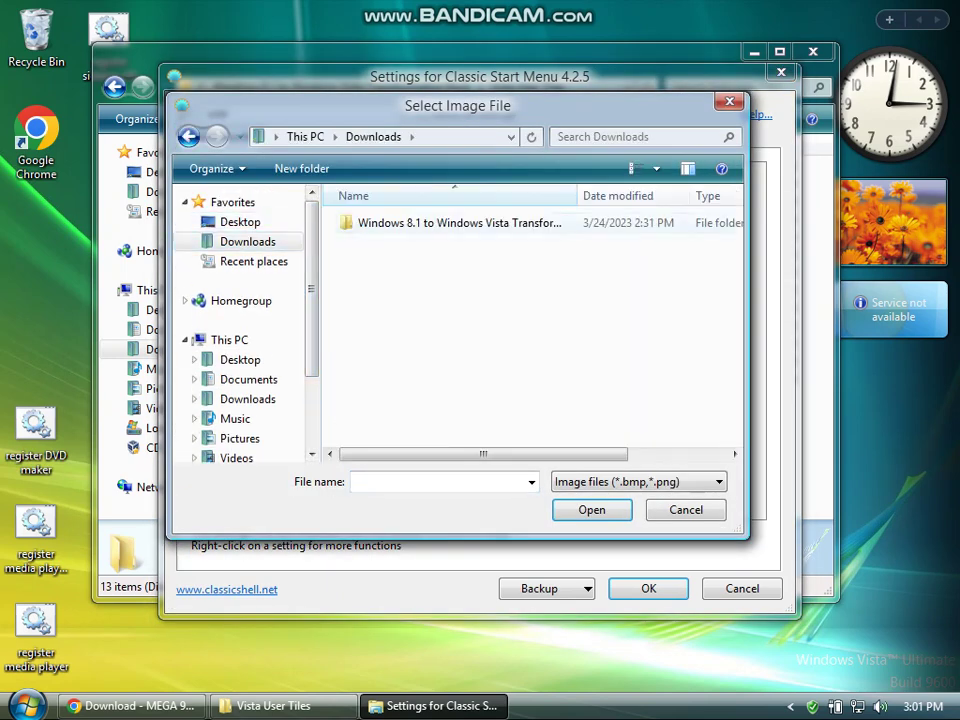
pyautogui.doubleClick(459, 223)
pyautogui.doubleClick(450, 223)
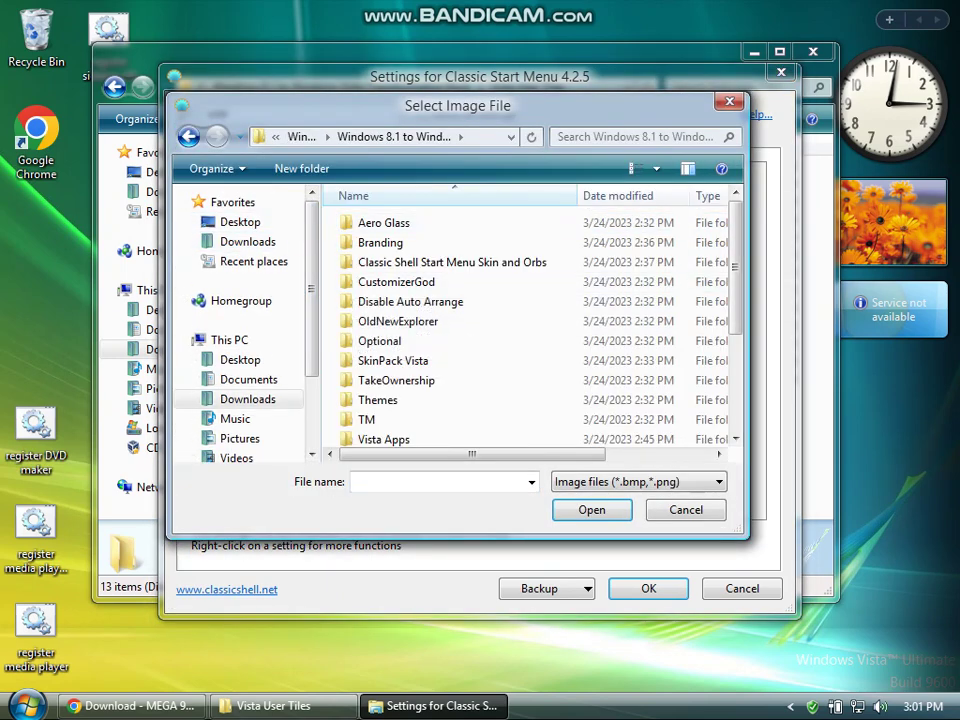
pyautogui.scroll(-3, 430, 357)
pyautogui.doubleClick(402, 318)
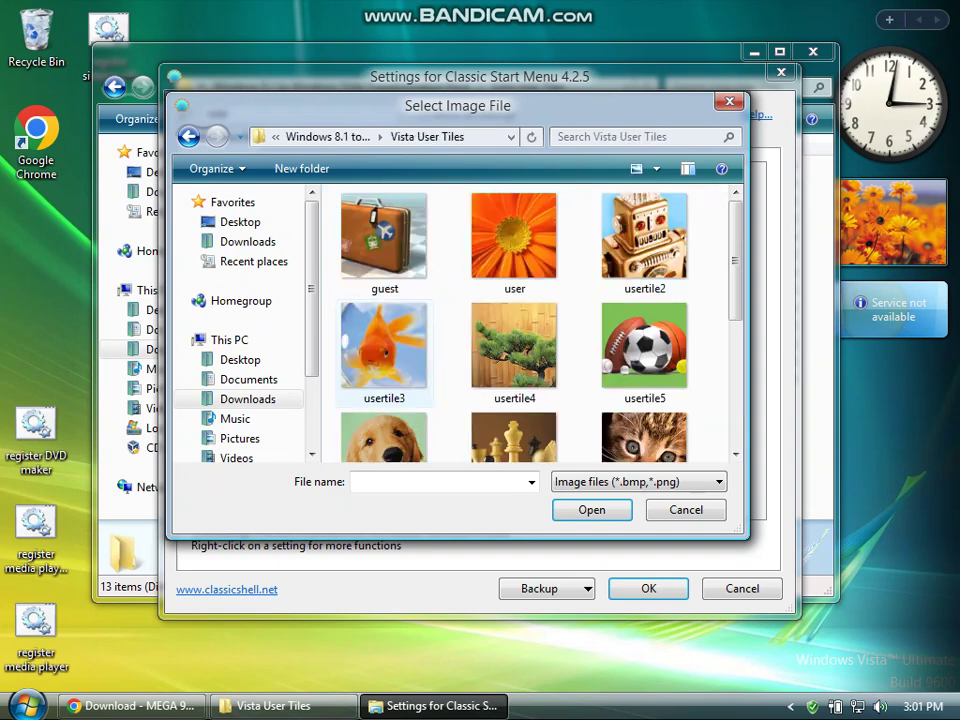
pyautogui.doubleClick(514, 236)
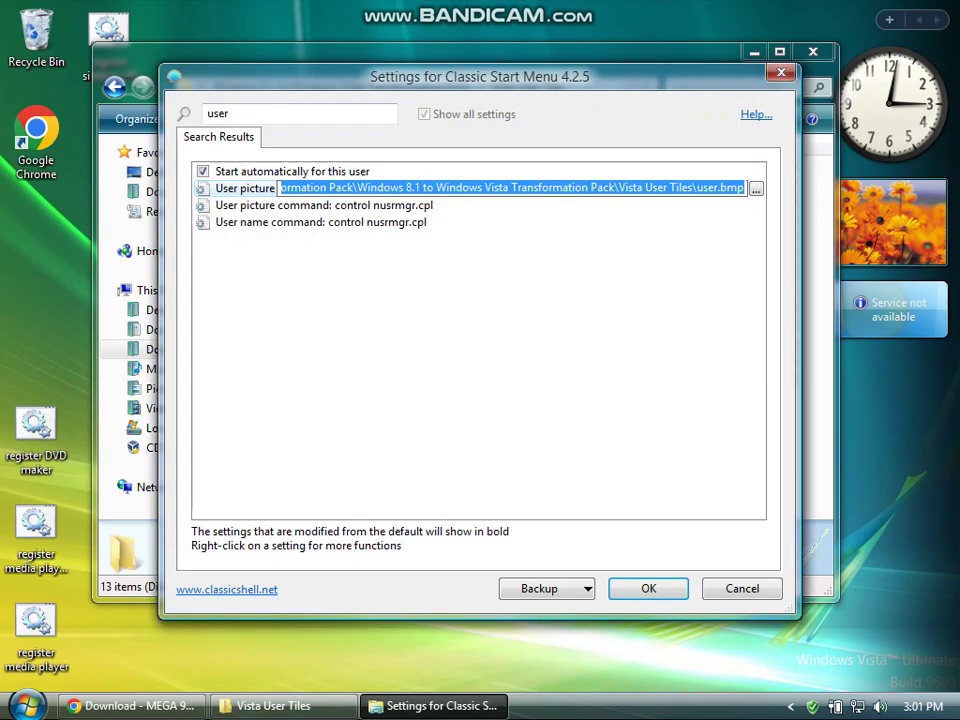
pyautogui.click(648, 588)
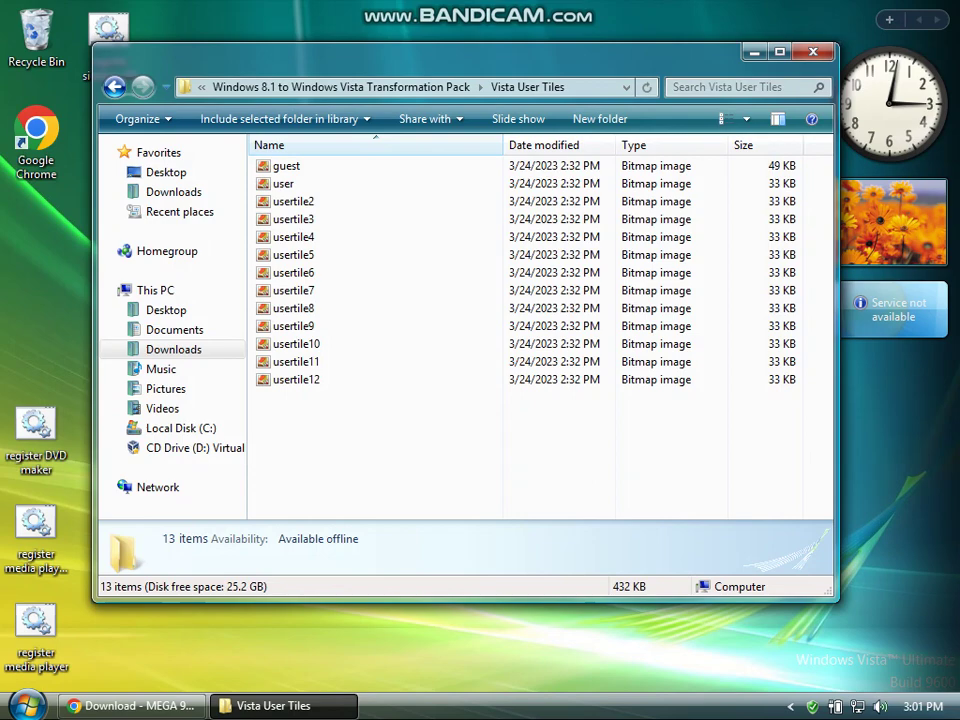
# - Close the Vista User Tiles window and check the user picture in the Start menu
pyautogui.click(813, 51)
pyautogui.press('super')
pyautogui.press('super')
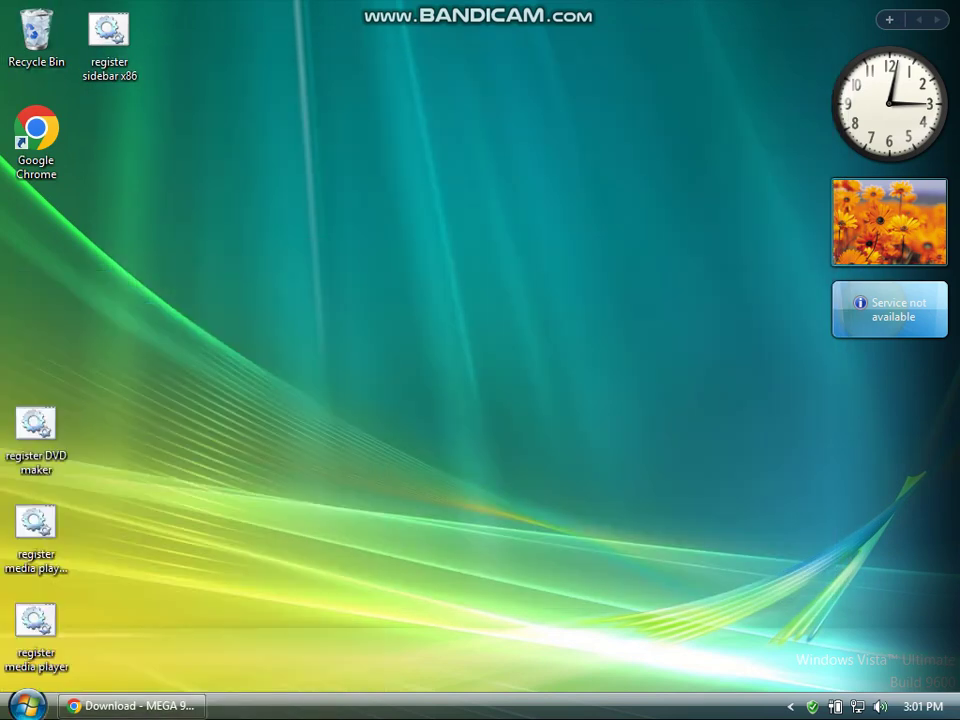
# - Open the screen saver settings from the desktop's Personalization options and apply the logon screen saver
pyautogui.rightClick(414, 429)
pyautogui.click(450, 626)
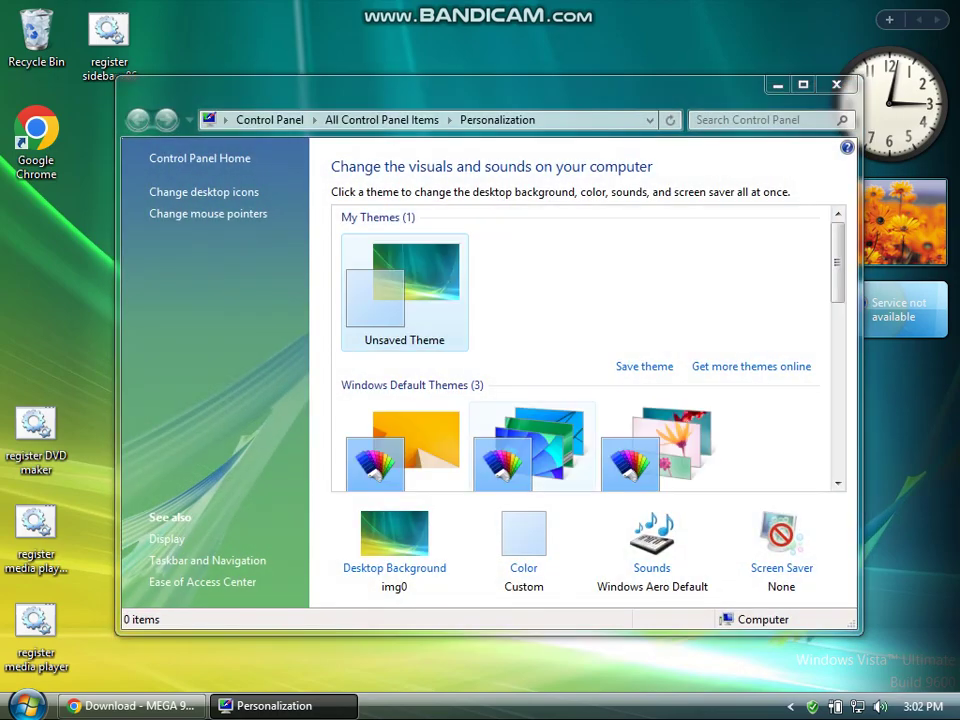
pyautogui.click(781, 548)
pyautogui.click(200, 334)
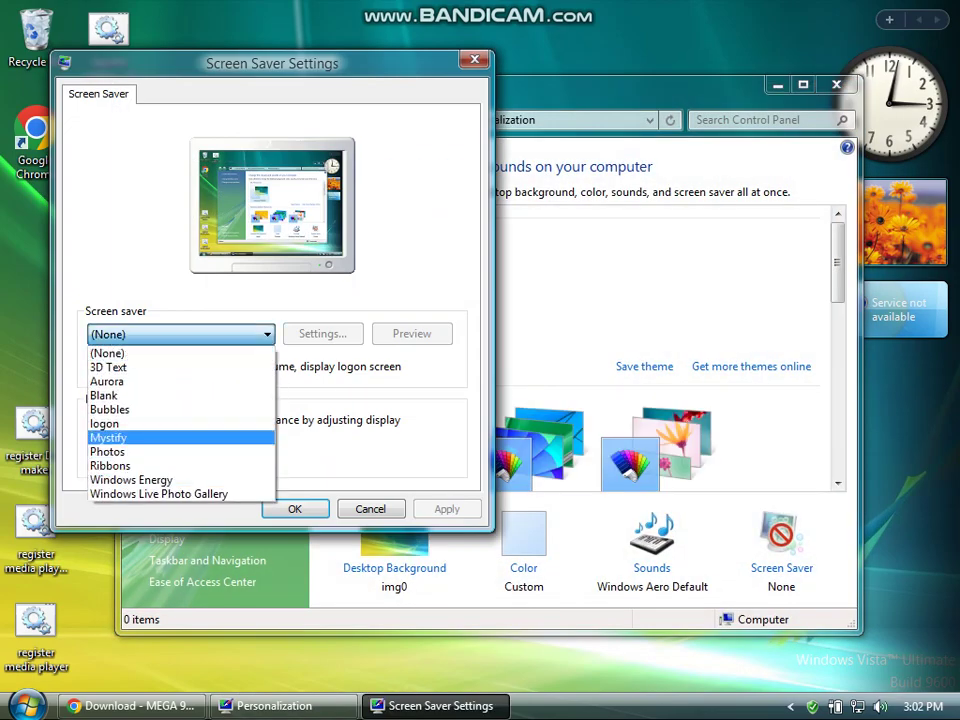
pyautogui.click(150, 424)
pyautogui.click(447, 509)
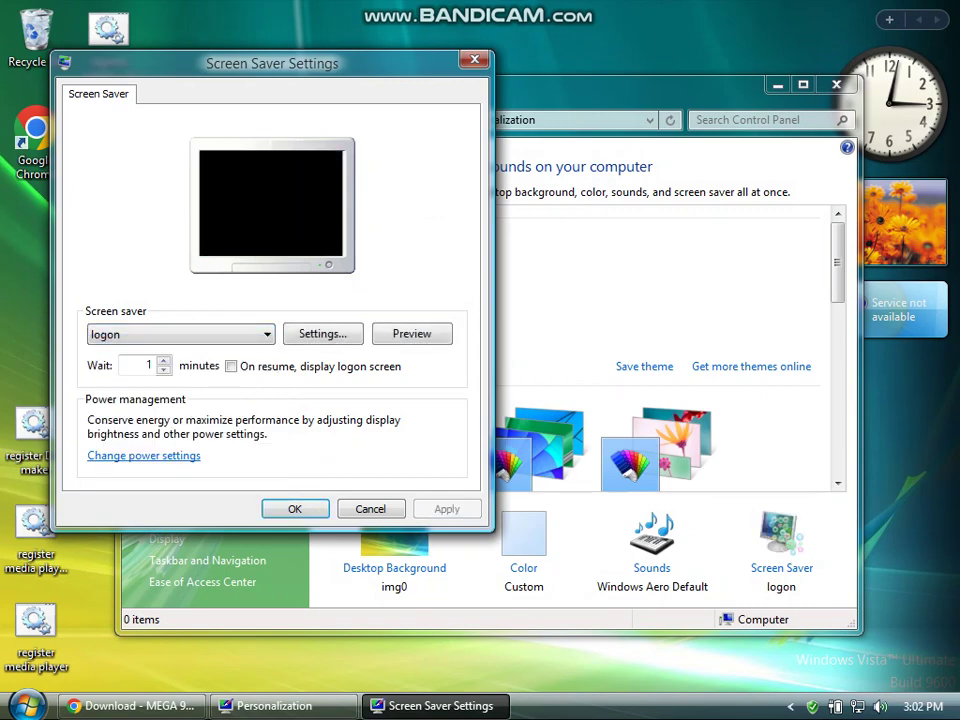